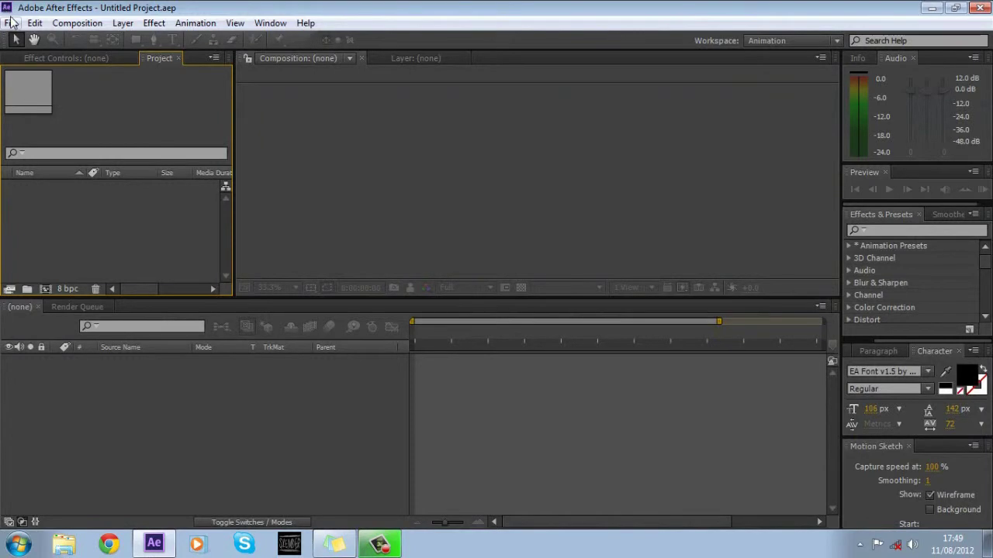
# - Import DSC_0005.MOV and create a new composition from it
pyautogui.click(12, 23)
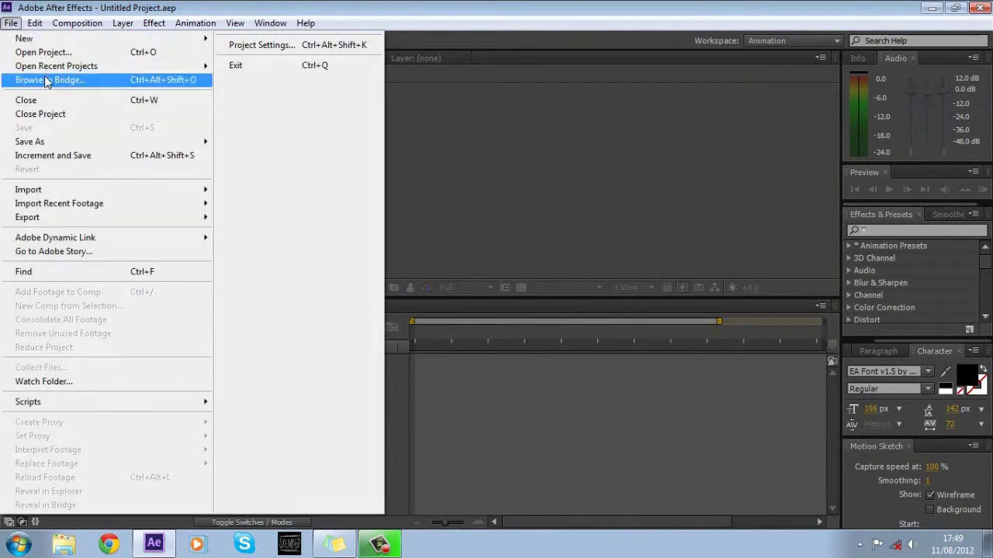
pyautogui.moveTo(186, 190)
pyautogui.click(272, 193)
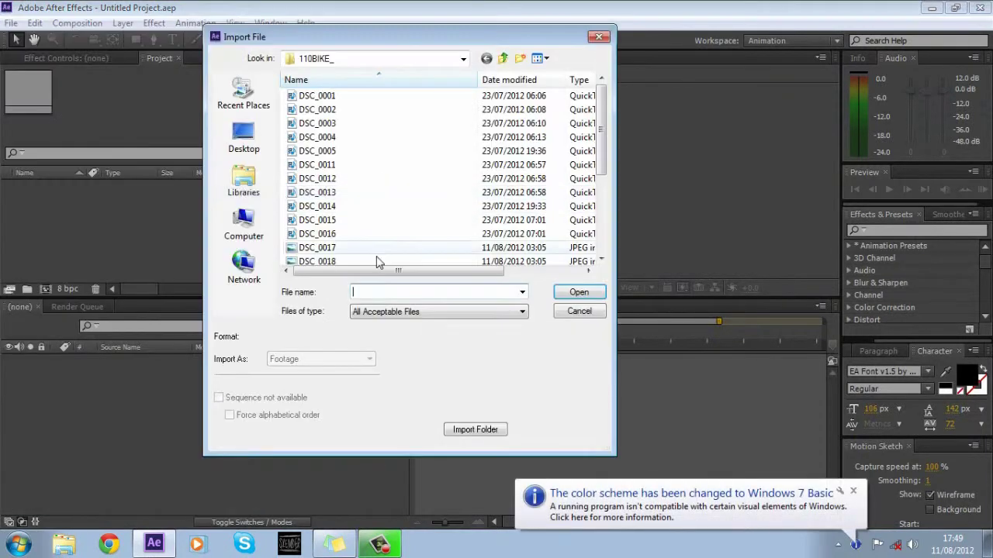
pyautogui.click(853, 491)
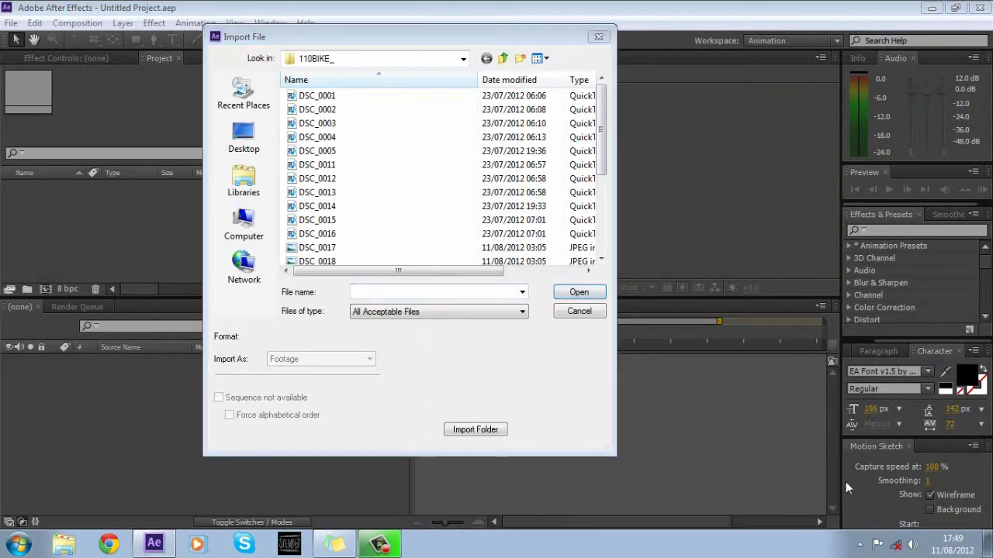
pyautogui.click(355, 152)
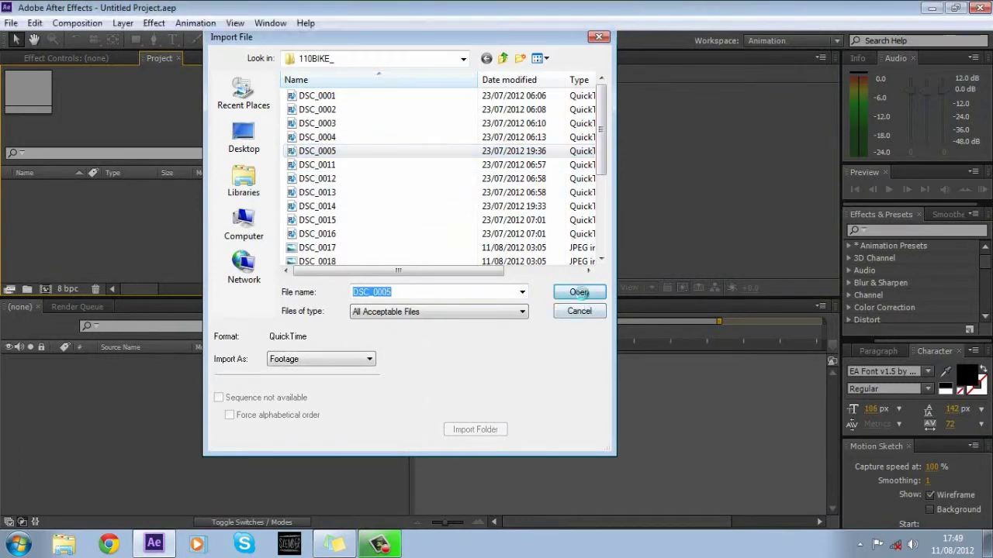
pyautogui.click(580, 292)
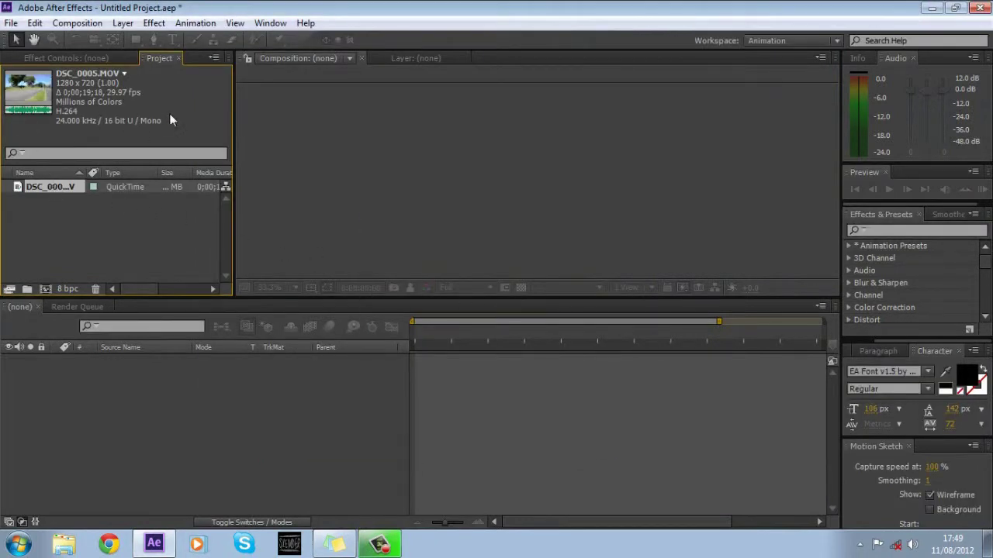
pyautogui.moveTo(51, 189); pyautogui.dragTo(45, 287)
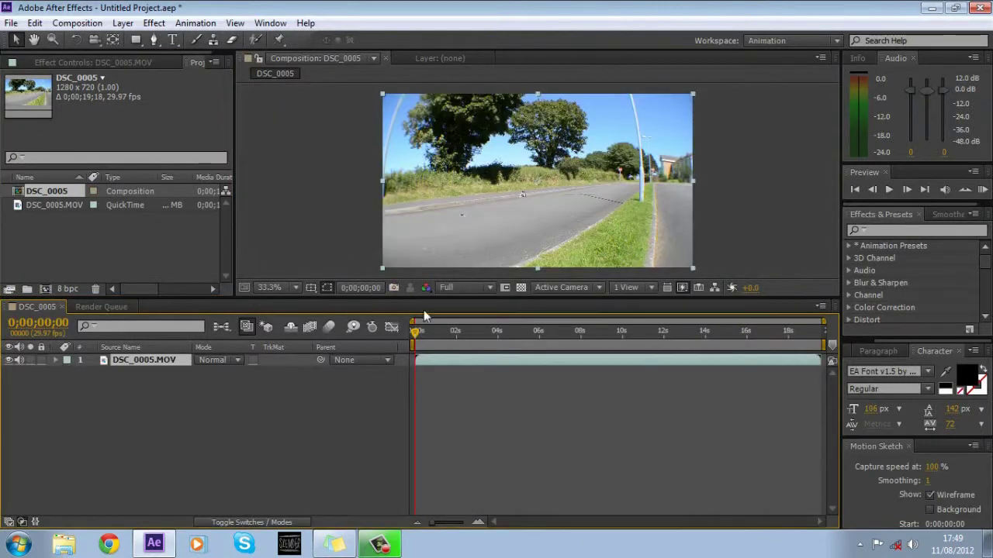
# - Split the layer at 14;11, delete the earlier piece, and slide the remainder to 0
pyautogui.moveTo(419, 331); pyautogui.dragTo(710, 362)
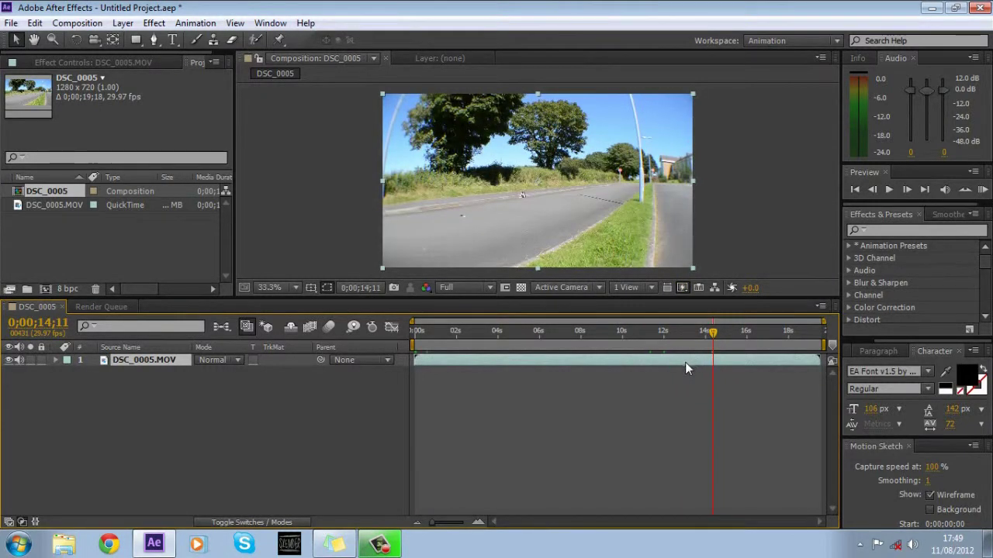
pyautogui.hotkey('ctrl', 'shift', 'd')
pyautogui.click(678, 375)
pyautogui.press('Delete')
pyautogui.moveTo(713, 333); pyautogui.dragTo(363, 325)
pyautogui.moveTo(728, 361); pyautogui.dragTo(467, 344)
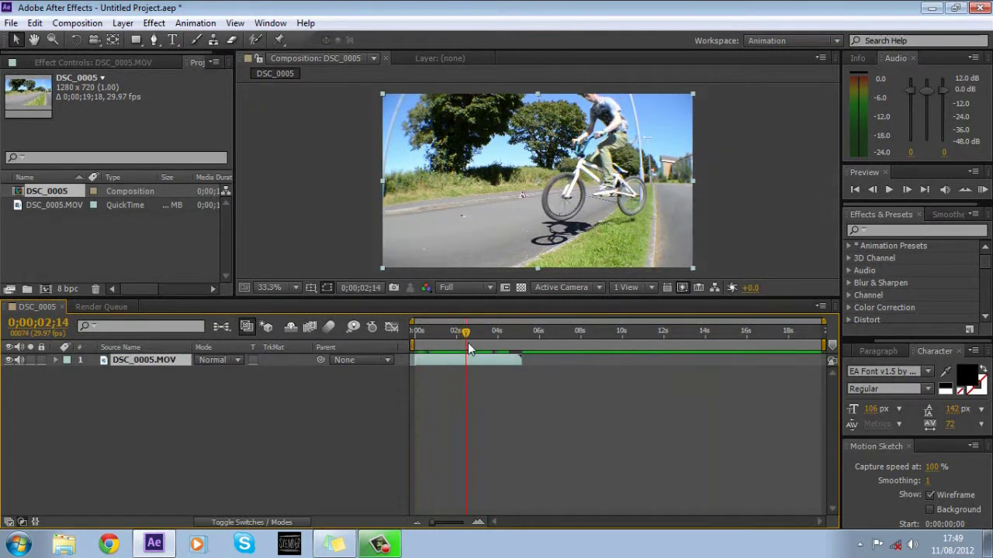
# - Search Effects & Presets for 'twix' and apply Twixtor to the DSC_0005.MOV layer
pyautogui.click(917, 230)
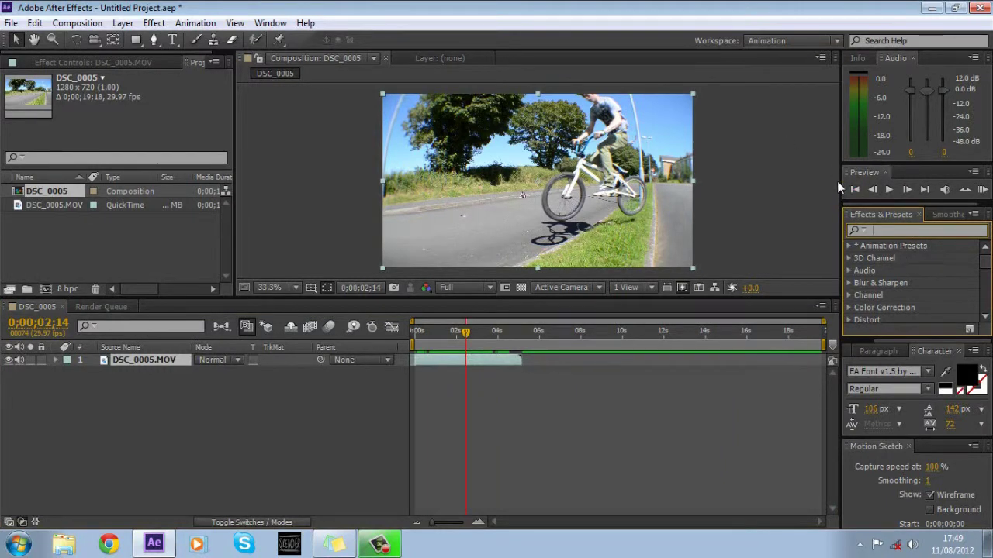
pyautogui.write('twwi')
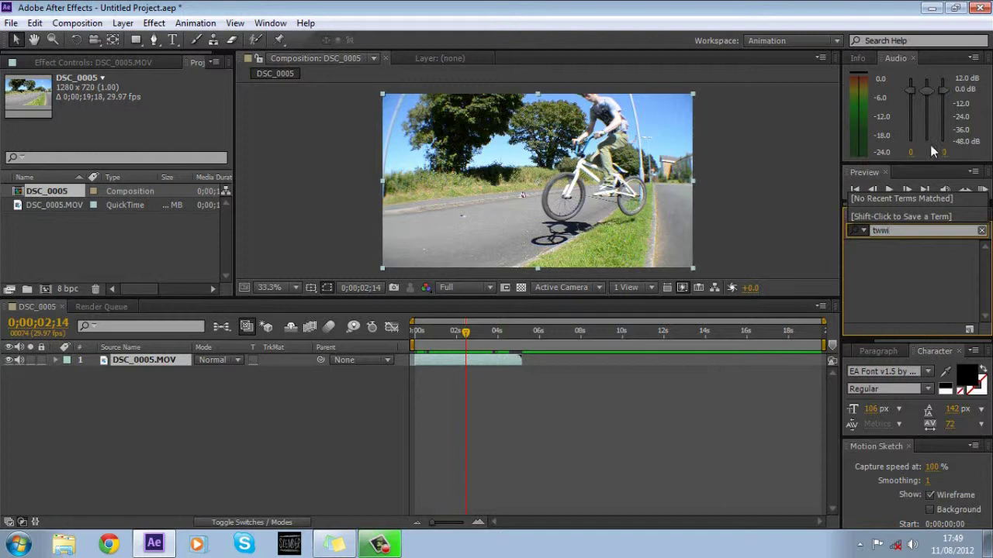
pyautogui.press('BackSpace')
pyautogui.press('BackSpace')
pyautogui.write('ix')
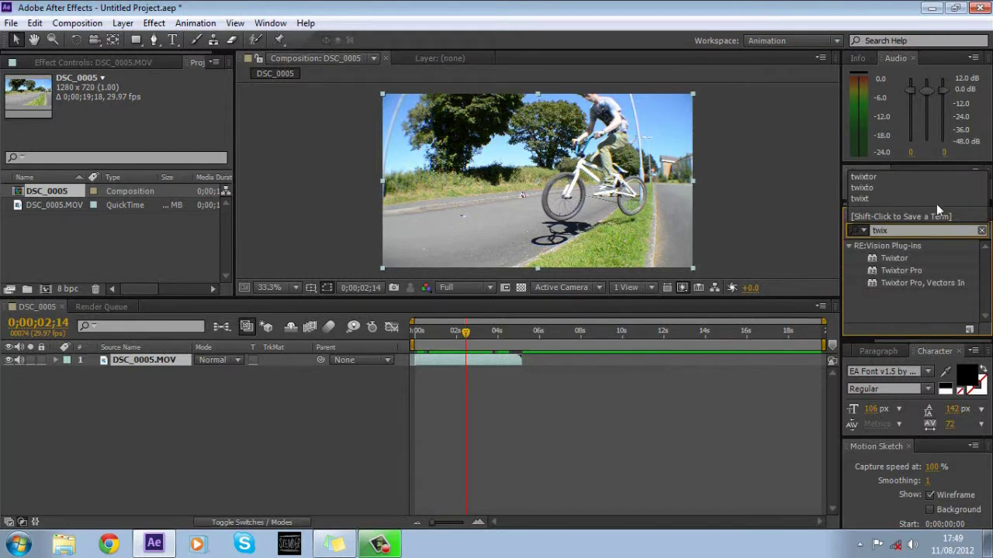
pyautogui.moveTo(893, 257); pyautogui.dragTo(160, 364)
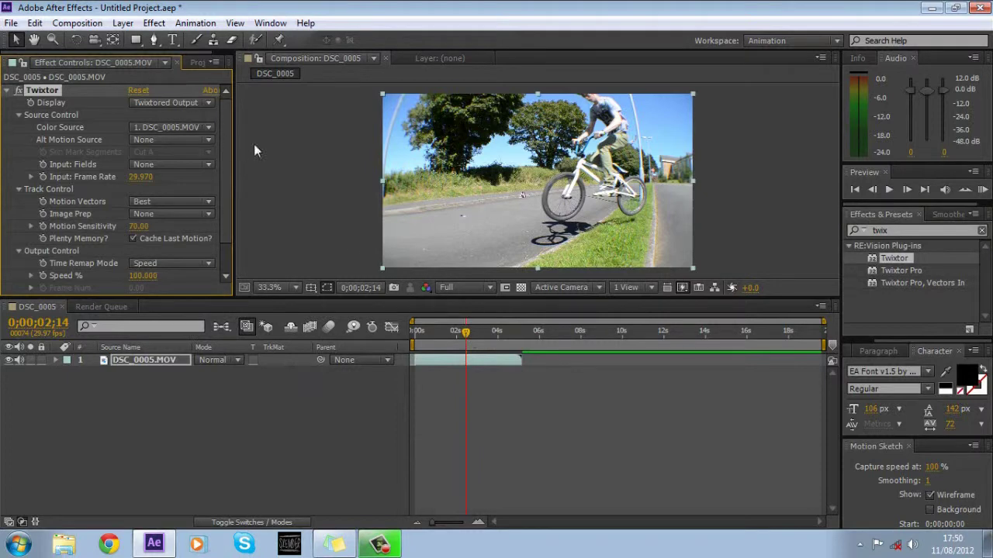
pyautogui.moveTo(461, 351)
pyautogui.mouseDown()
pyautogui.moveTo(455, 342)
pyautogui.moveTo(465, 341)
pyautogui.mouseUp()
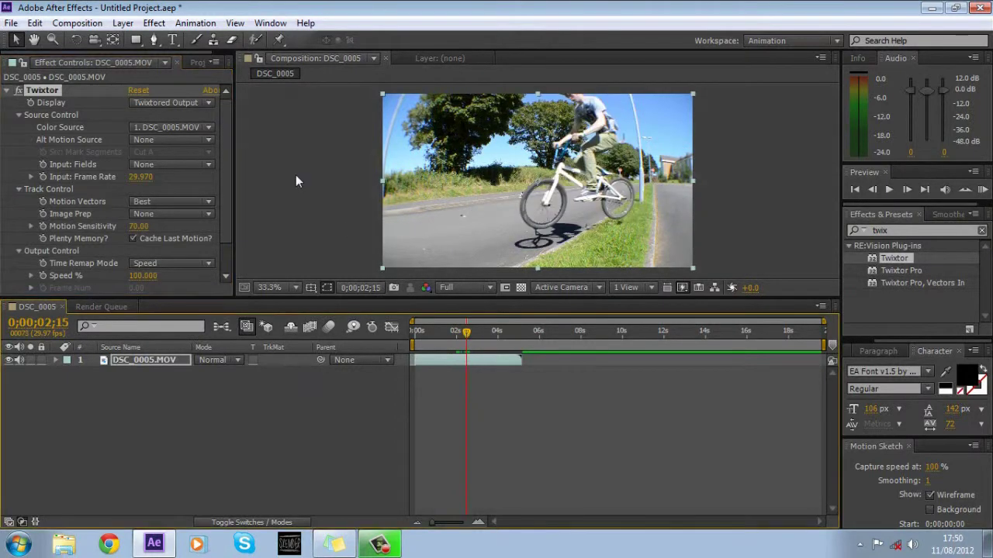
# - Check the DSC_0005.MOV frame rate (29.970) in the Project panel, then return to Effect Controls
pyautogui.click(198, 62)
pyautogui.click(56, 204)
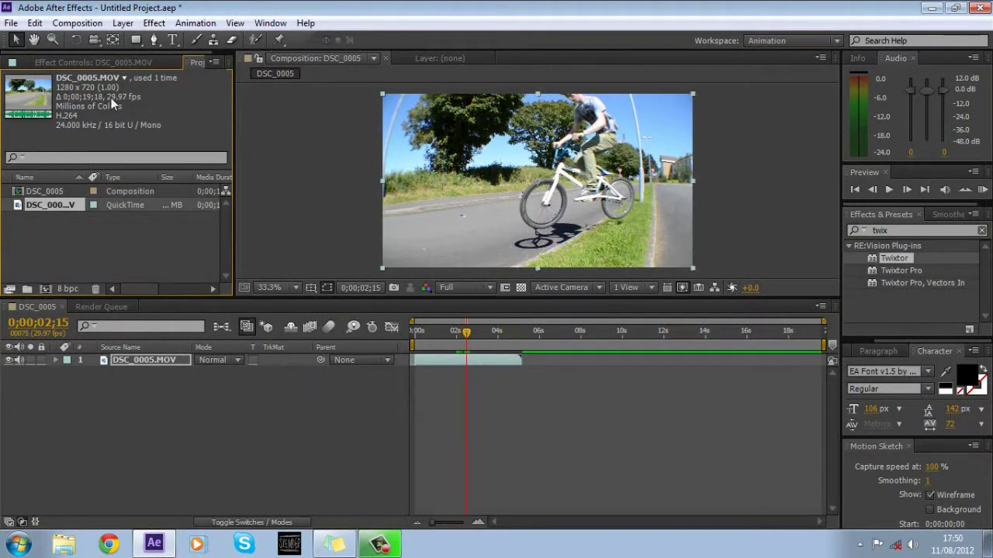
pyautogui.click(145, 64)
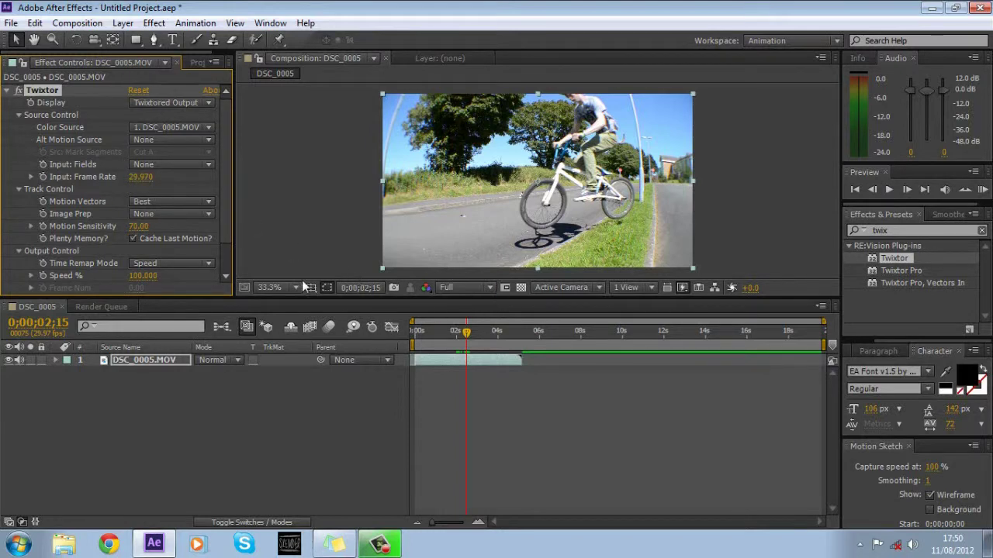
# - Keyframe Twixtor Speed % at 100 on 0;00;02;13 and at 1 on 0;00;02;14
pyautogui.scroll(-1, 221, 187)
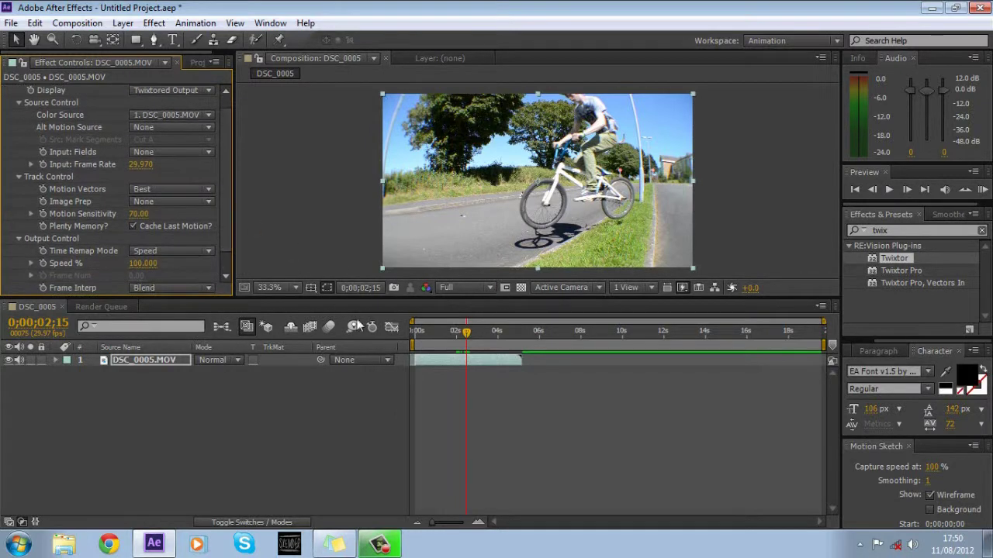
pyautogui.click(460, 335)
pyautogui.moveTo(459, 332); pyautogui.dragTo(464, 330)
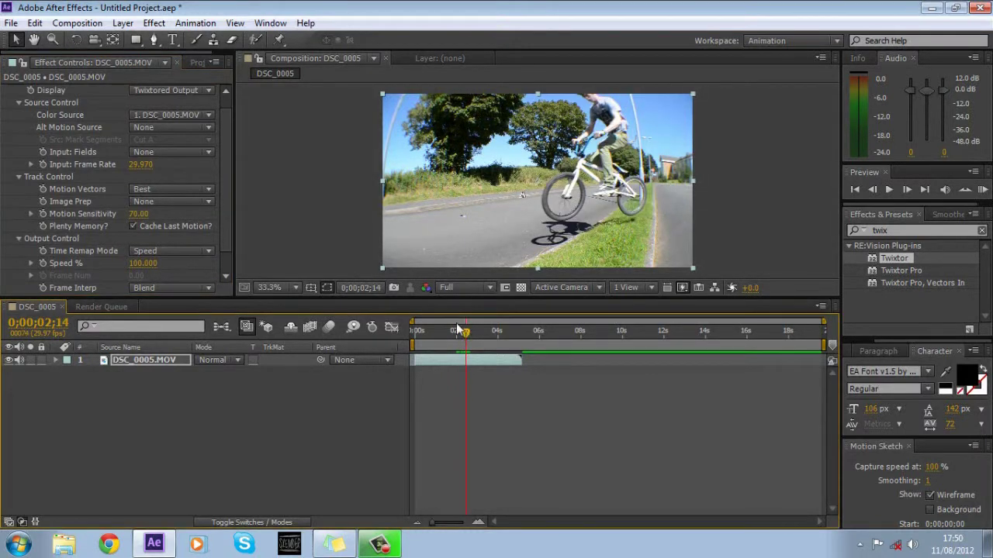
pyautogui.click(873, 190)
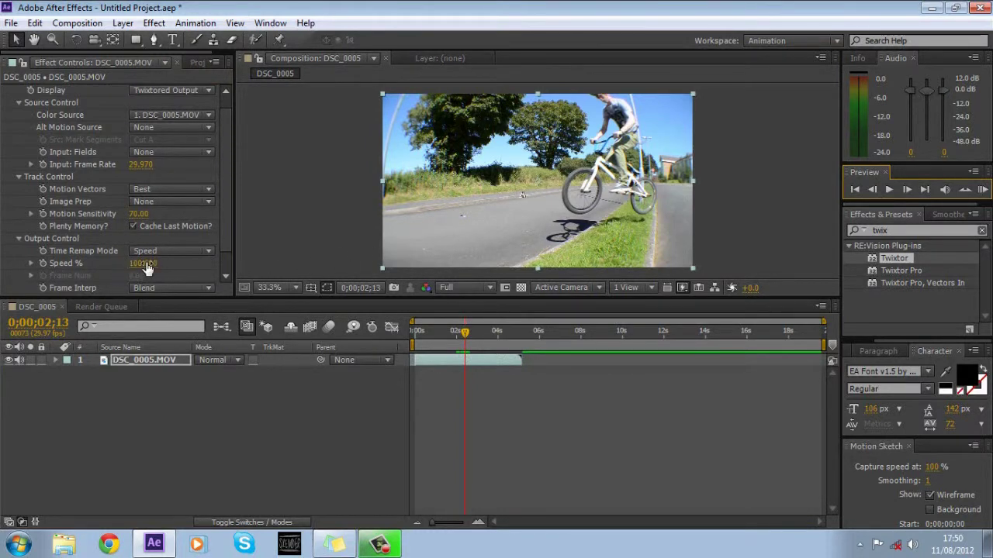
pyautogui.click(43, 264)
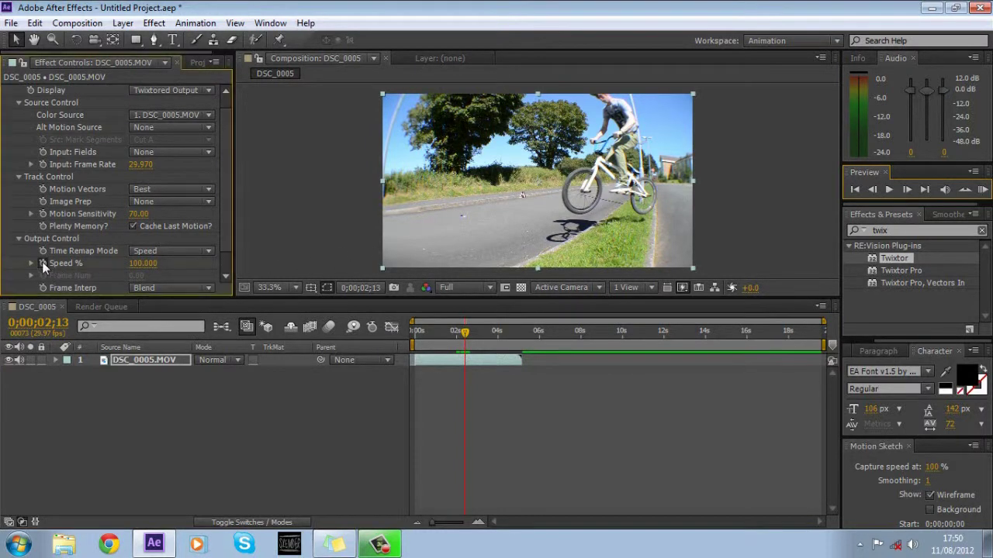
pyautogui.click(907, 190)
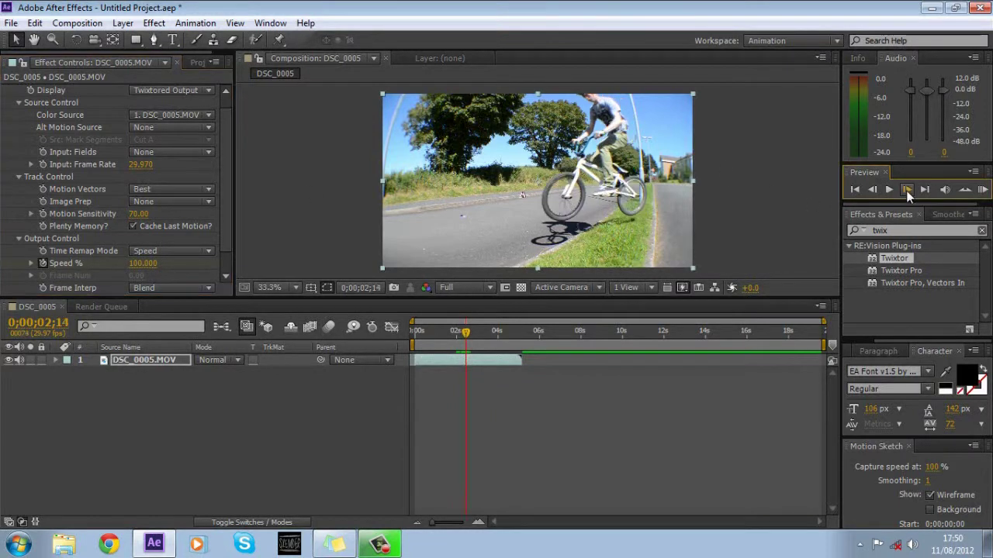
pyautogui.click(144, 264)
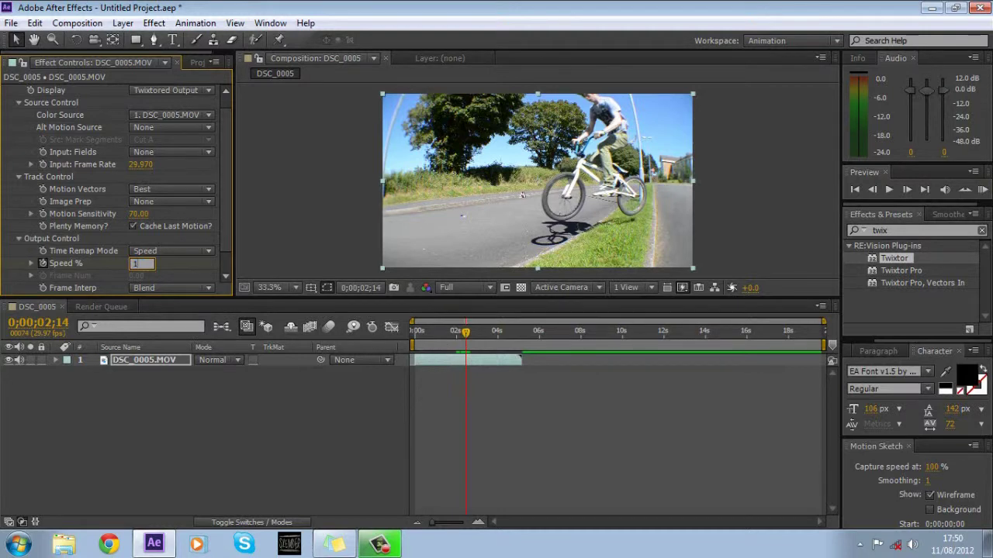
pyautogui.press('Return')
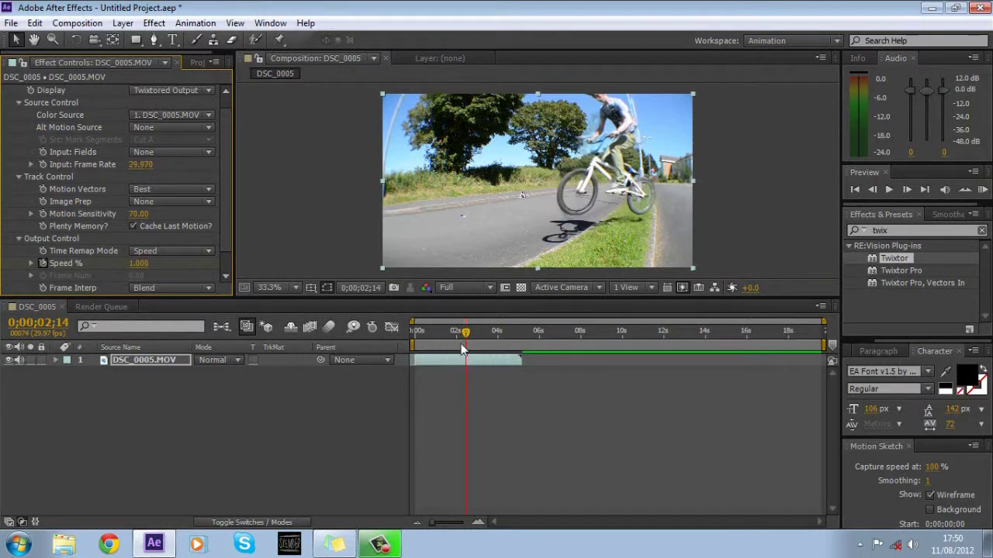
pyautogui.moveTo(465, 334); pyautogui.dragTo(537, 334)
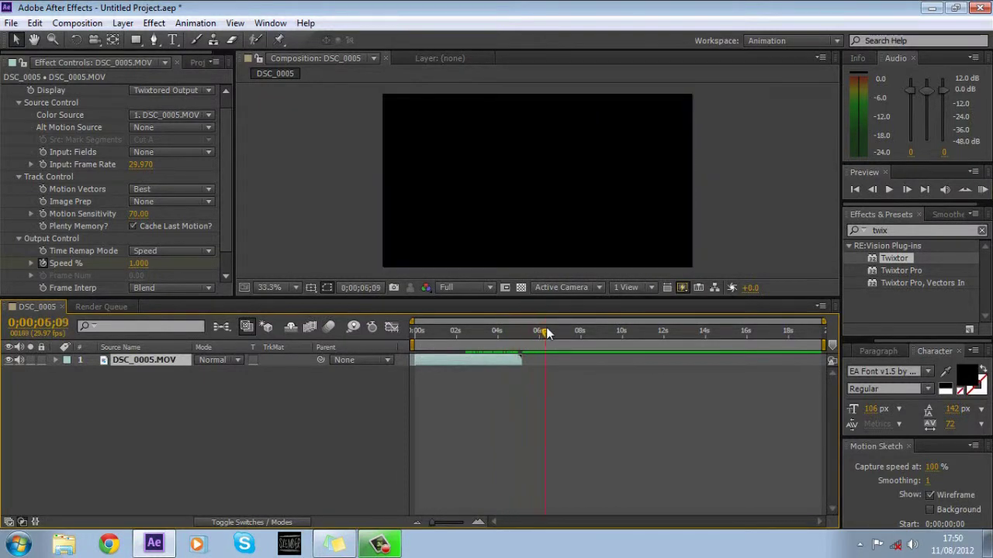
# - Turn on Enable Time Remapping for the DSC_0005.MOV layer and scrub to review
pyautogui.moveTo(537, 331); pyautogui.dragTo(514, 334)
pyautogui.rightClick(495, 359)
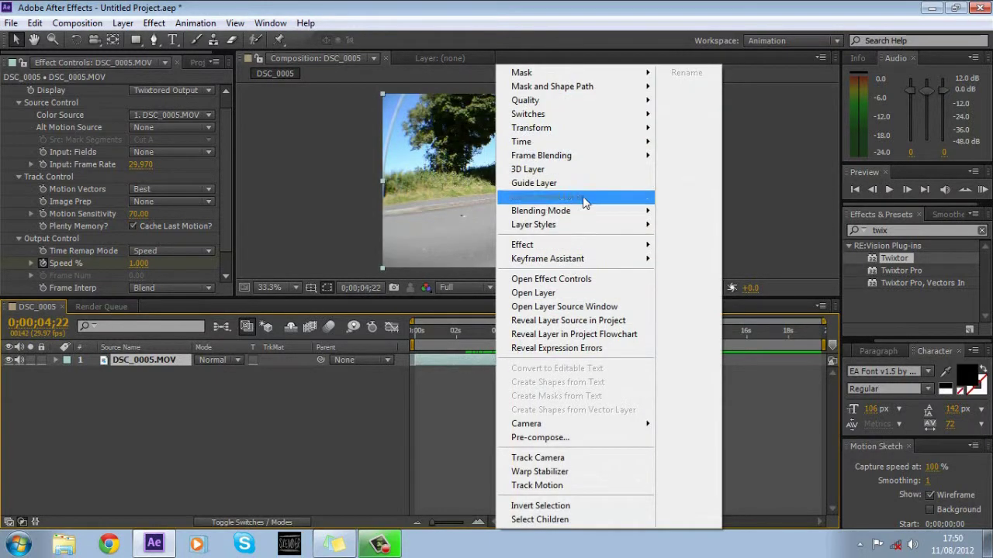
pyautogui.moveTo(581, 142)
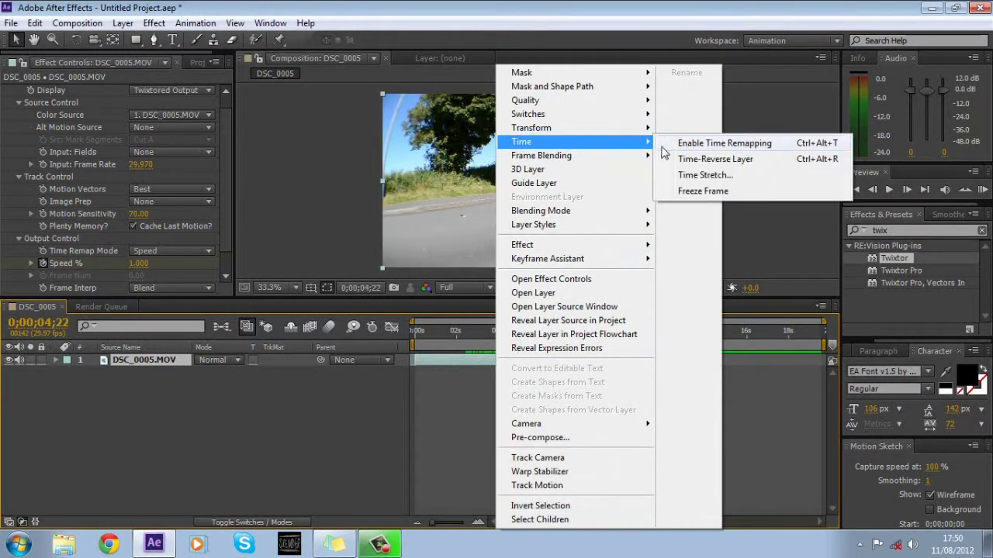
pyautogui.click(782, 145)
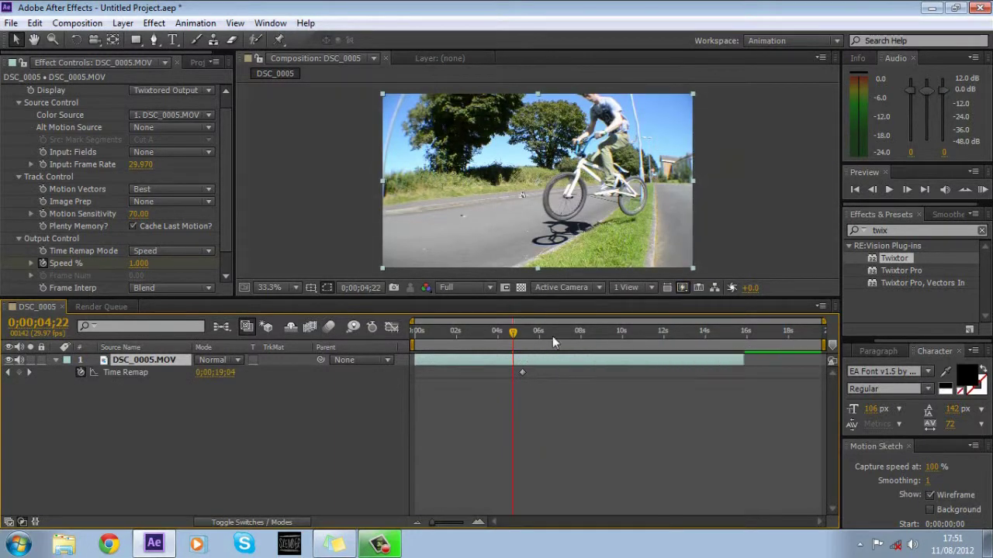
pyautogui.moveTo(512, 333)
pyautogui.mouseDown()
pyautogui.moveTo(559, 327)
pyautogui.moveTo(509, 328)
pyautogui.mouseUp()
# - Add a Speed % keyframe at 1, then set Speed % to 100 one frame later
pyautogui.click(56, 359)
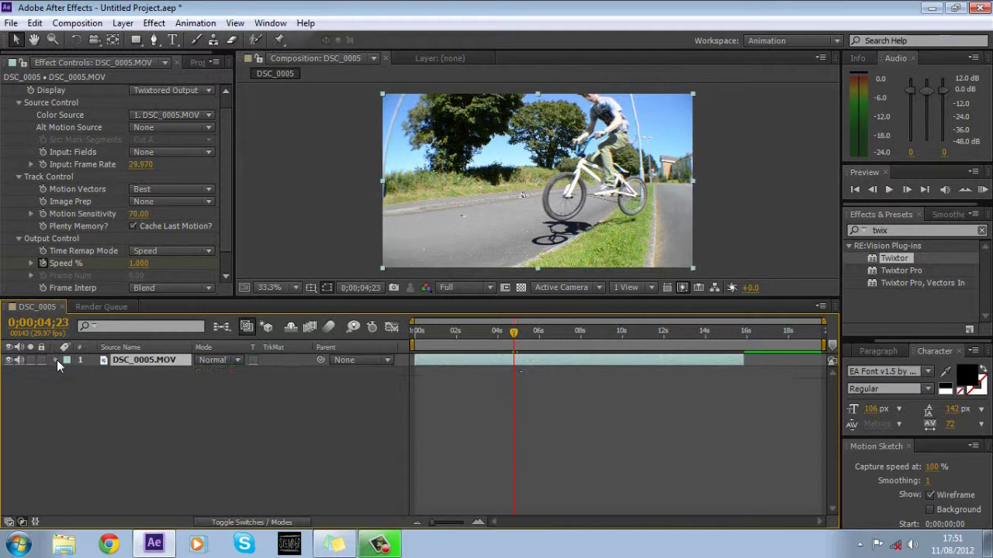
pyautogui.click(56, 361)
pyautogui.click(56, 361)
pyautogui.press('u')
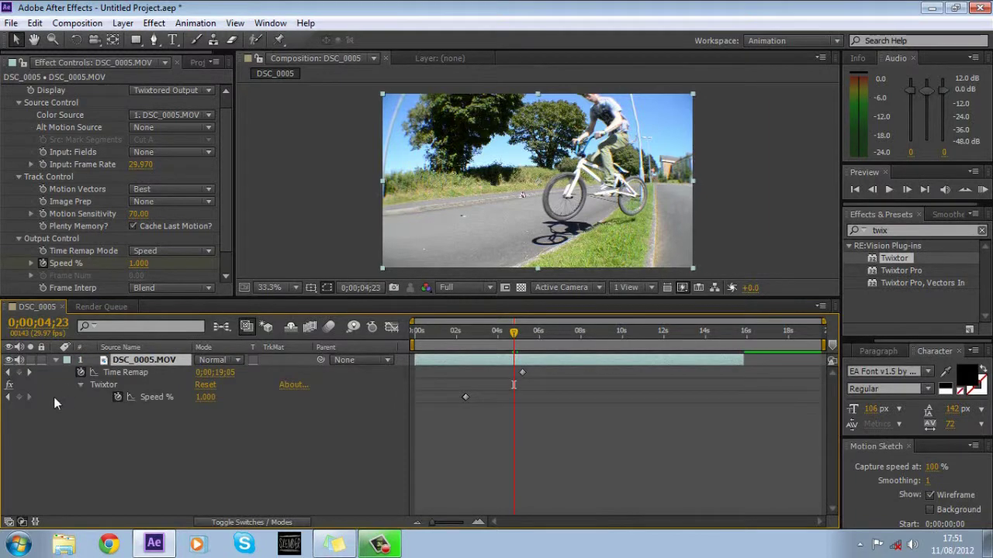
pyautogui.click(157, 397)
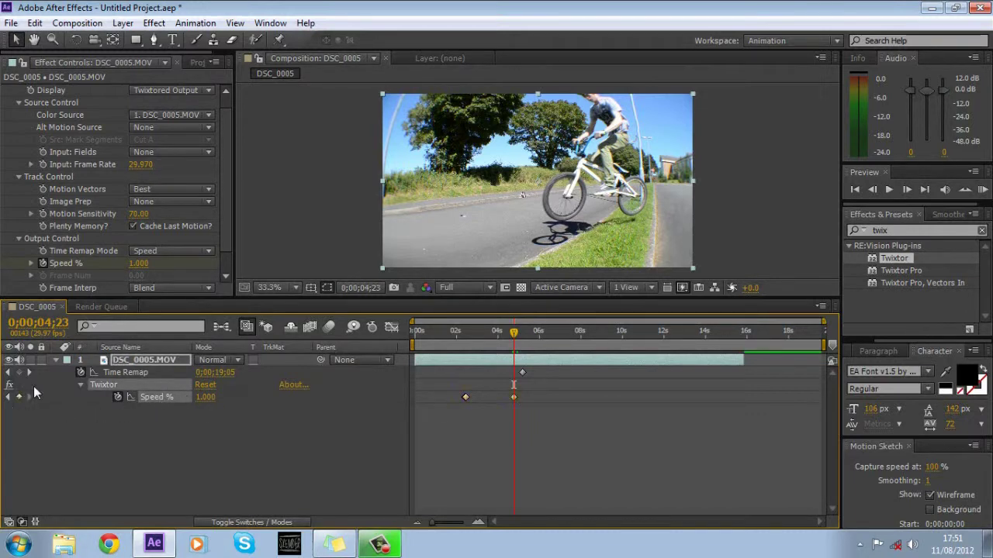
pyautogui.click(907, 190)
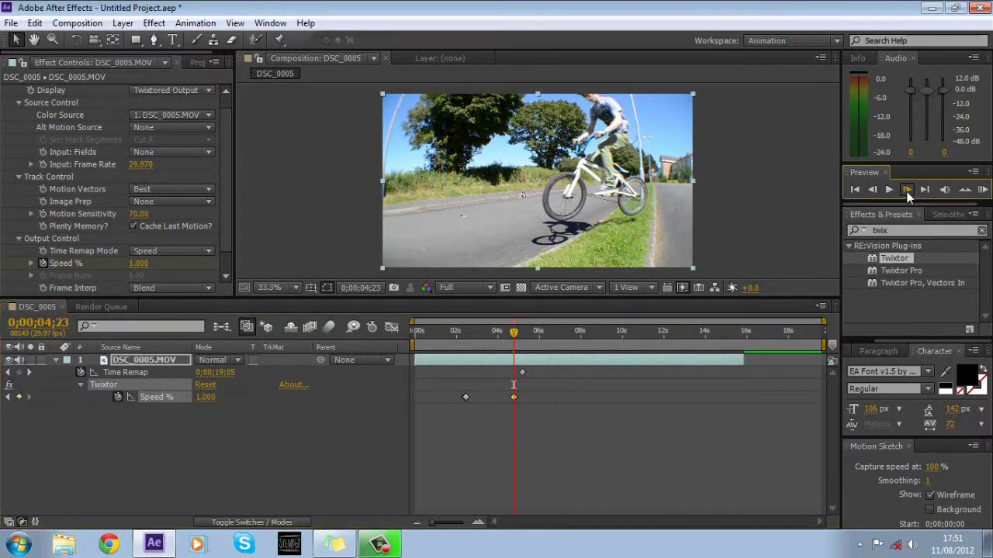
pyautogui.click(206, 398)
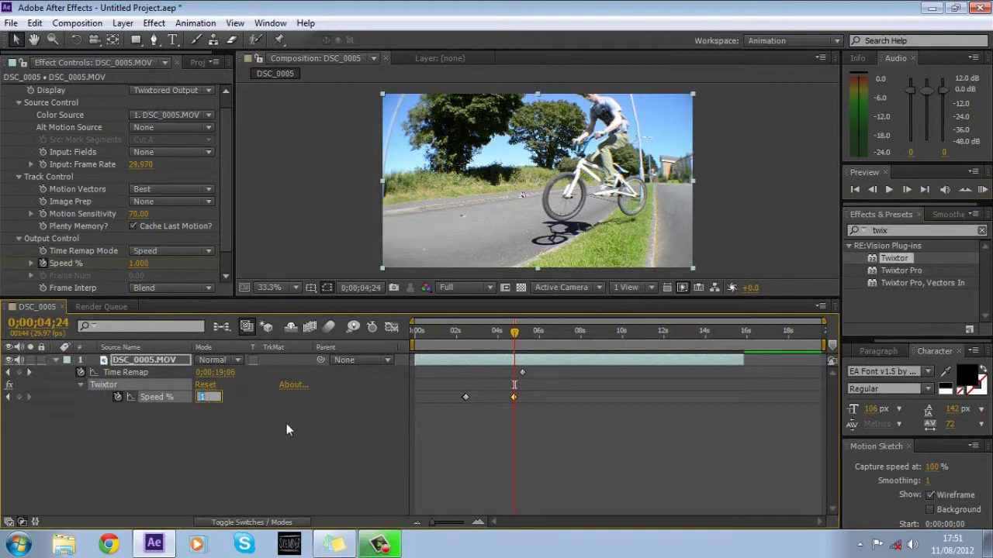
pyautogui.write('100')
pyautogui.press('Return')
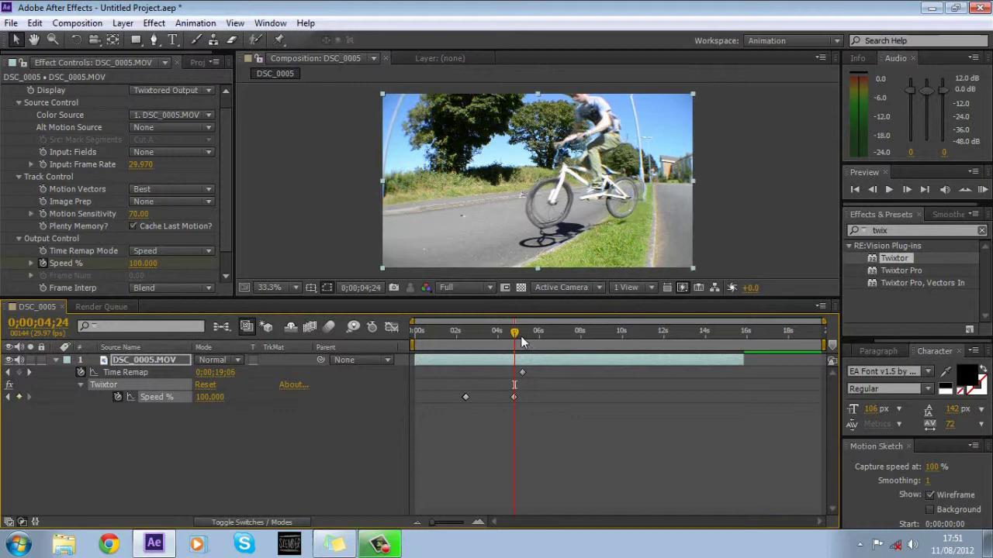
pyautogui.moveTo(515, 333); pyautogui.dragTo(440, 334)
pyautogui.click(981, 190)
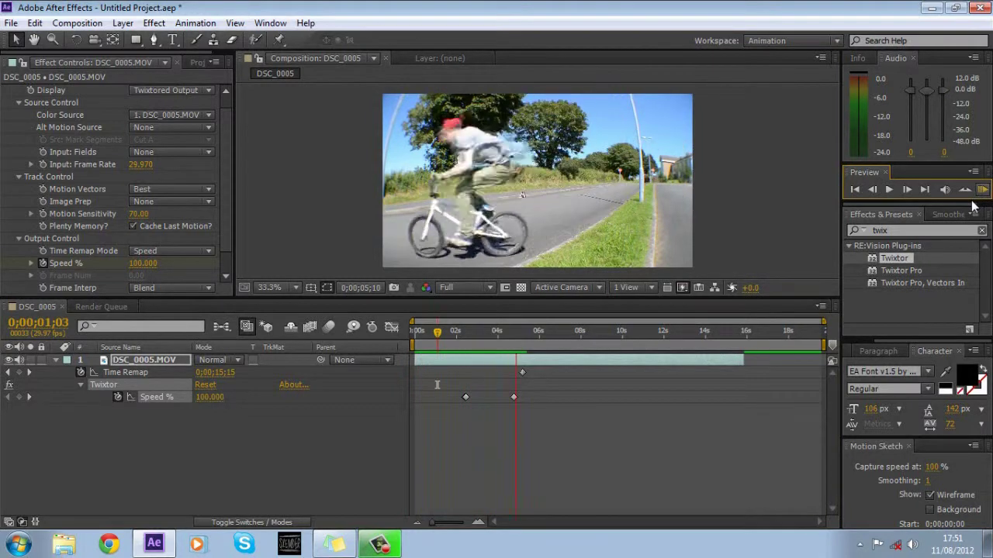
pyautogui.press('space')
pyautogui.moveTo(437, 332); pyautogui.dragTo(505, 343)
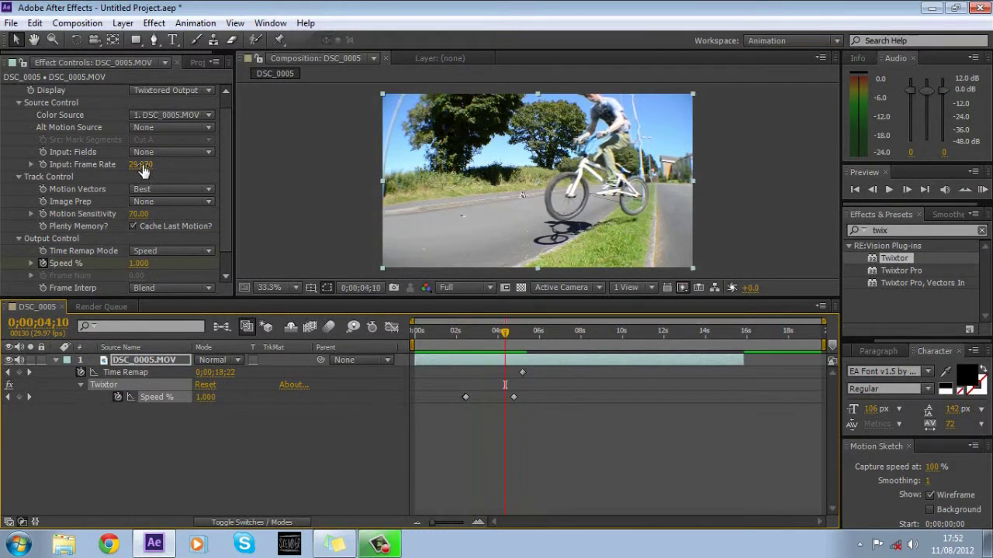
pyautogui.scroll(3, 582, 215)
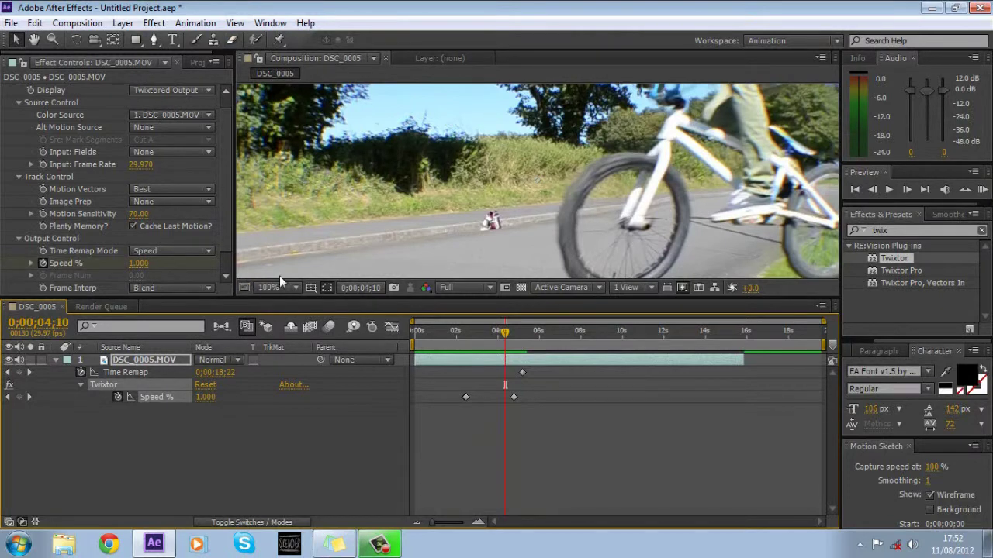
pyautogui.click(33, 40)
pyautogui.scroll(1, 558, 203)
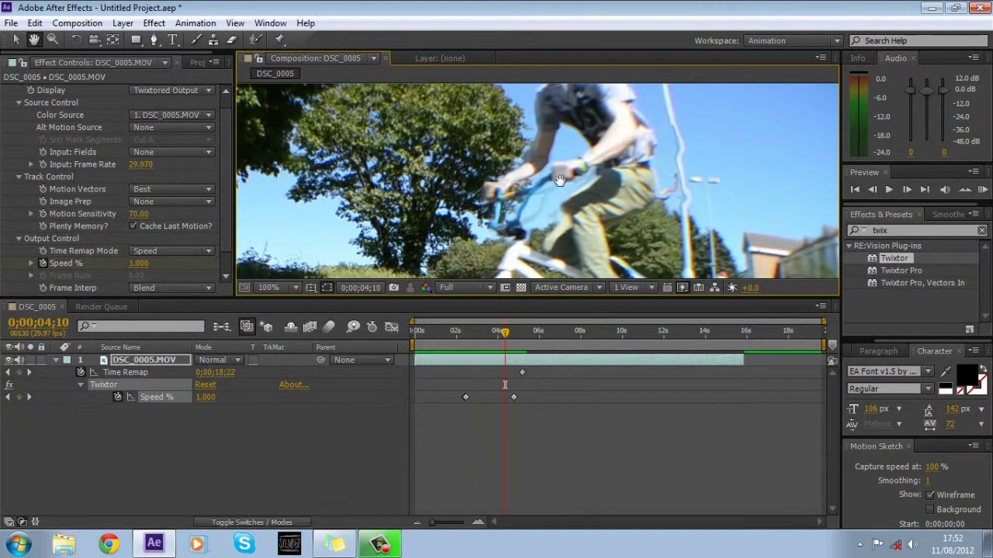
pyautogui.moveTo(559, 204); pyautogui.dragTo(556, 134)
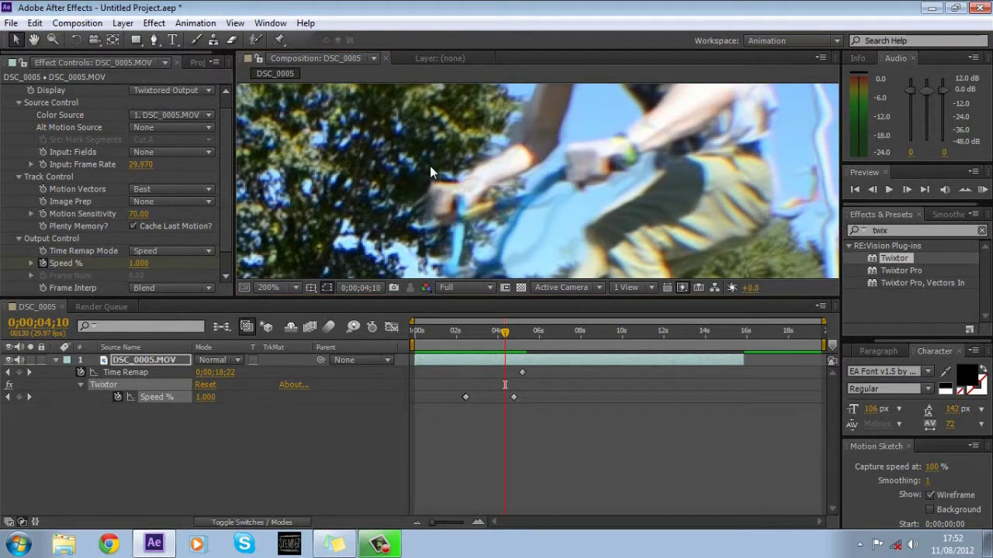
pyautogui.scroll(-1, 430, 166)
pyautogui.click(295, 287)
pyautogui.click(332, 40)
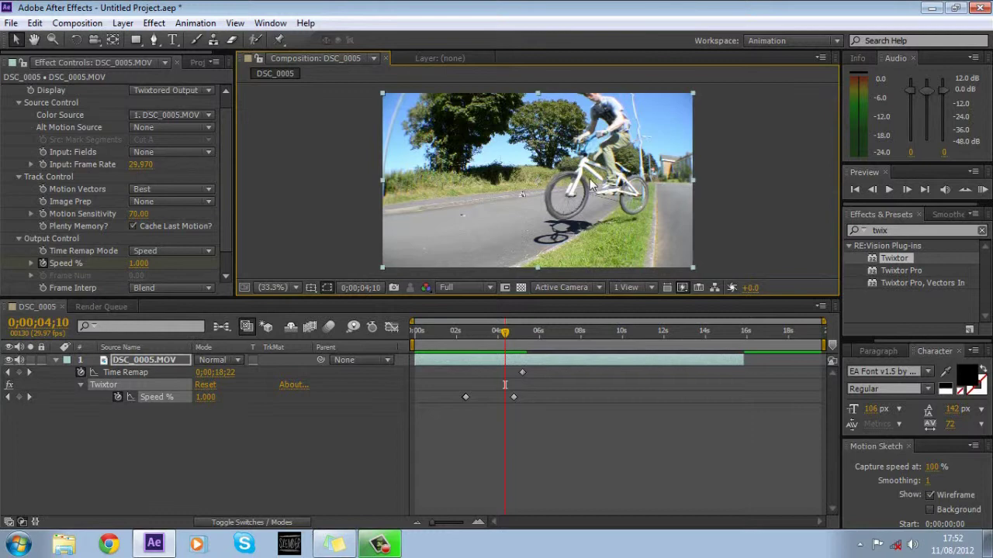
pyautogui.moveTo(505, 332)
pyautogui.mouseDown()
pyautogui.moveTo(492, 333)
pyautogui.moveTo(525, 333)
pyautogui.moveTo(492, 333)
pyautogui.mouseUp()
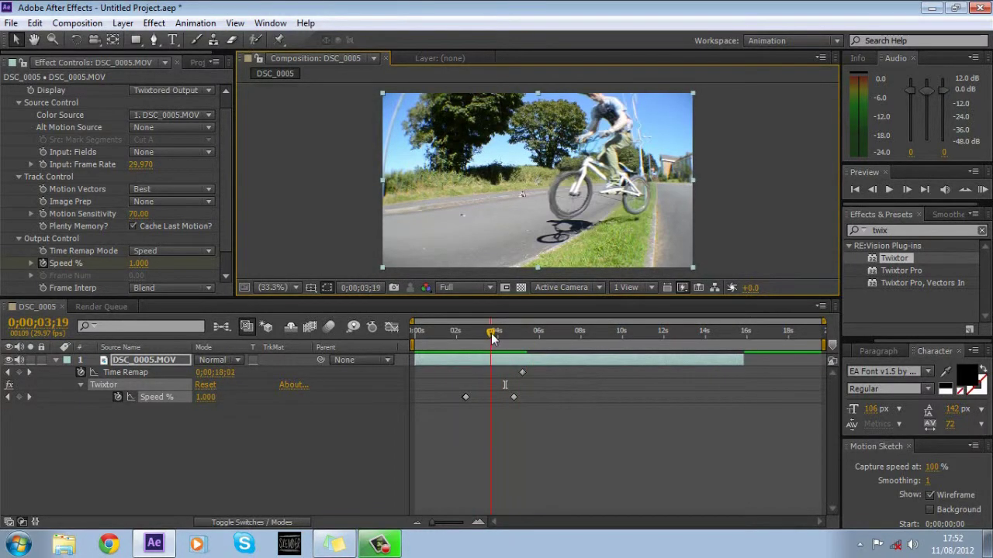
# - Apply Effect > Magic Bullet Looks > Looks to the layer and open its editor
pyautogui.click(153, 22)
pyautogui.moveTo(233, 238)
pyautogui.click(380, 237)
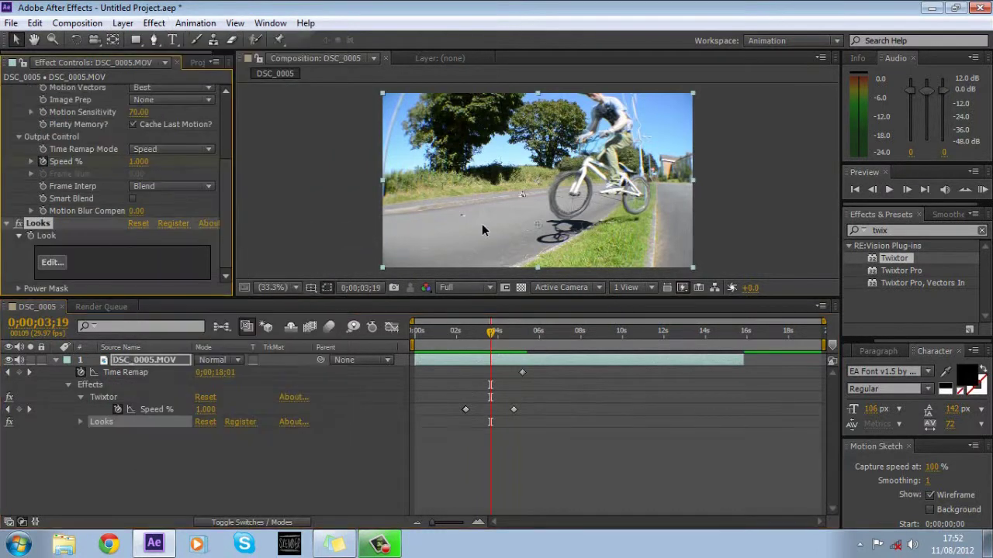
pyautogui.click(52, 262)
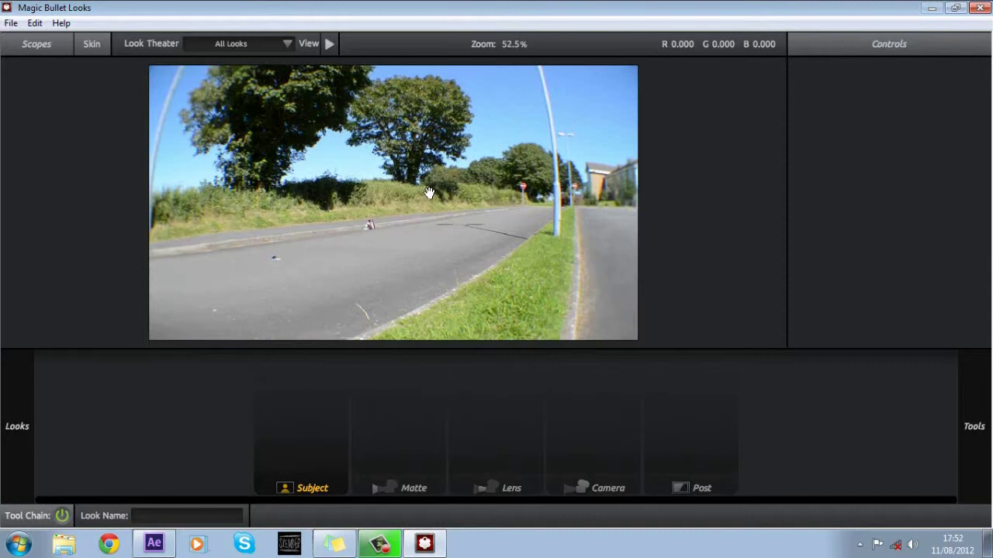
# - Try the Simple look, switch to CR8Tz CC2 from the CR8Tz pack, and finish
pyautogui.moveTo(3, 214)
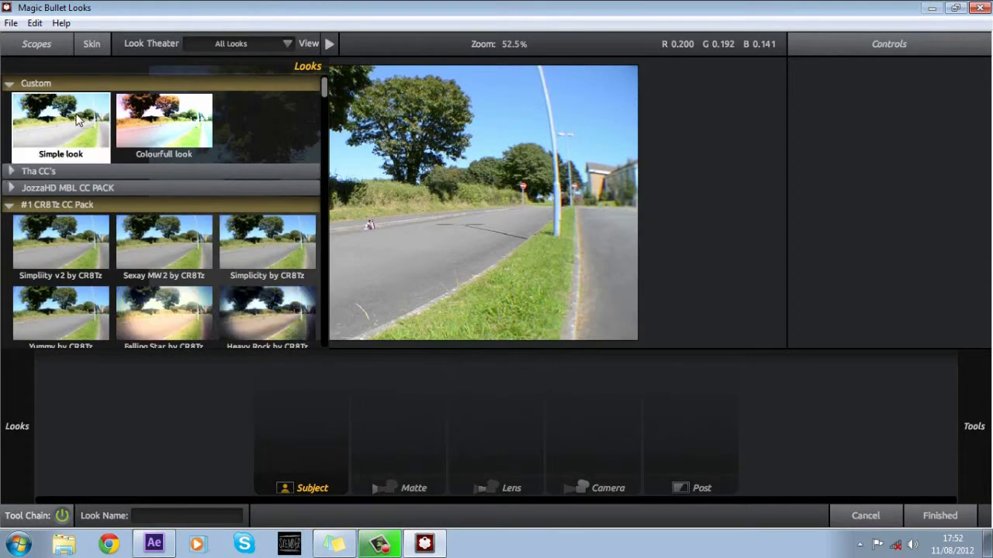
pyautogui.click(79, 121)
pyautogui.moveTo(3, 186)
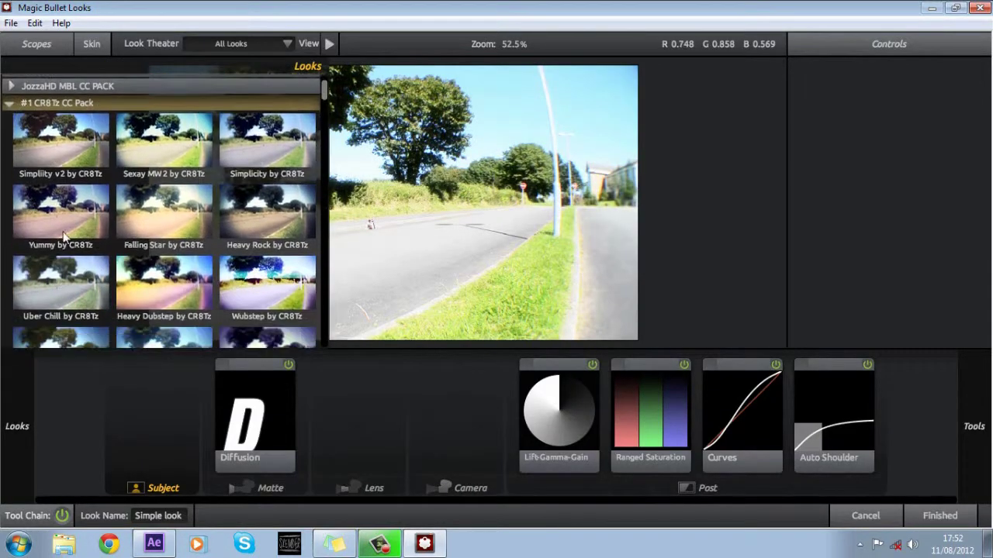
pyautogui.scroll(-8, 231, 247)
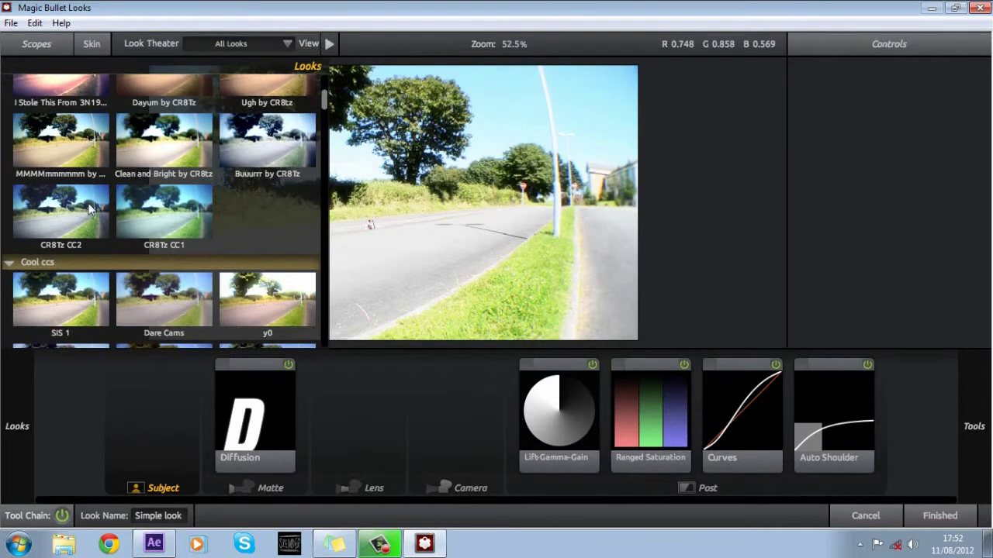
pyautogui.scroll(-1, 116, 210)
pyautogui.click(70, 180)
pyautogui.scroll(-5, 617, 201)
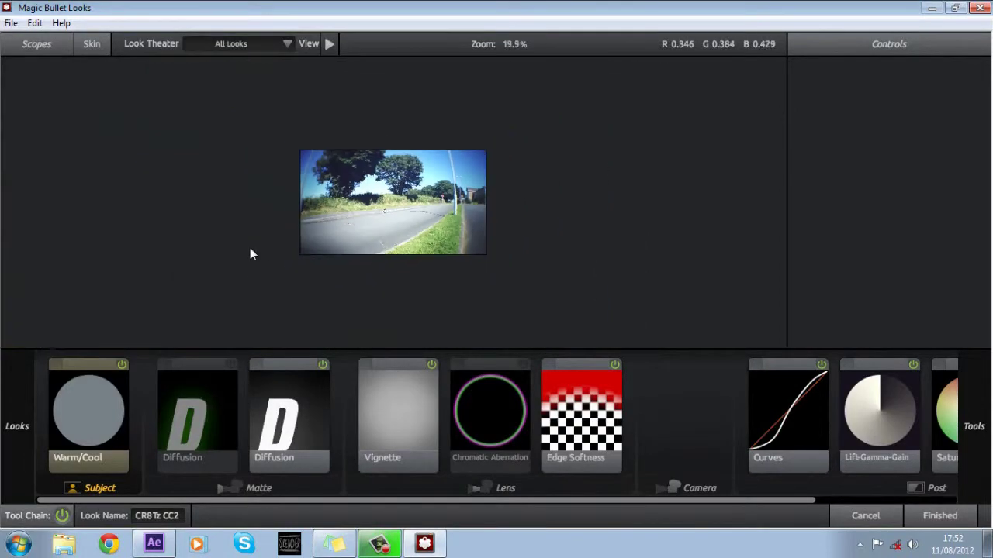
pyautogui.click(940, 516)
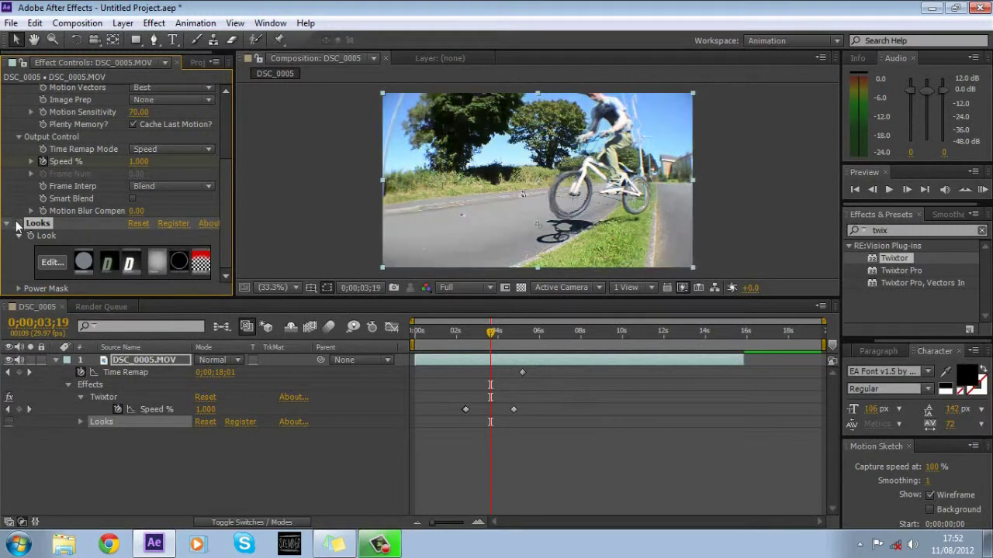
# - Split the DSC_0005.MOV layer at 0;00;05;18 and delete the later piece
pyautogui.moveTo(493, 332); pyautogui.dragTo(537, 341)
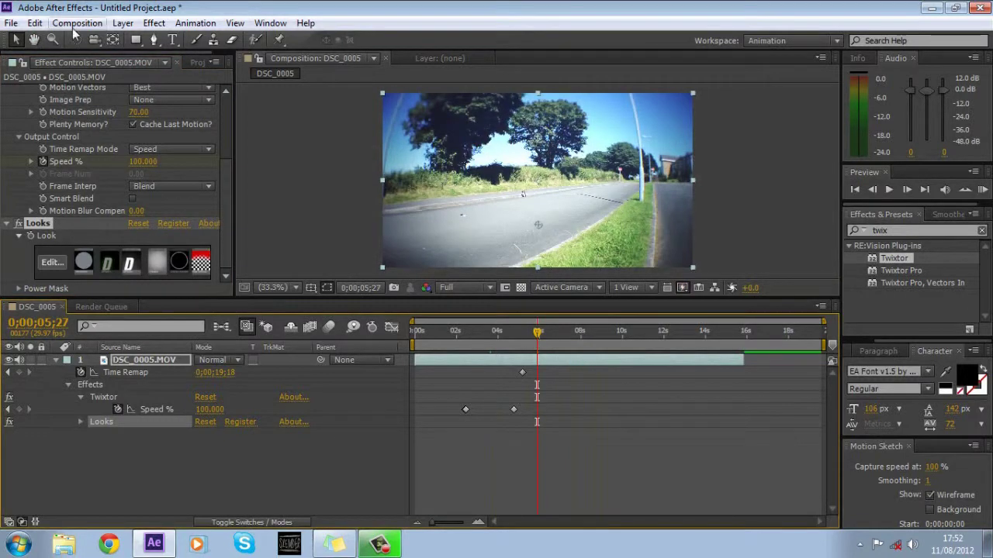
pyautogui.click(77, 22)
pyautogui.click(537, 332)
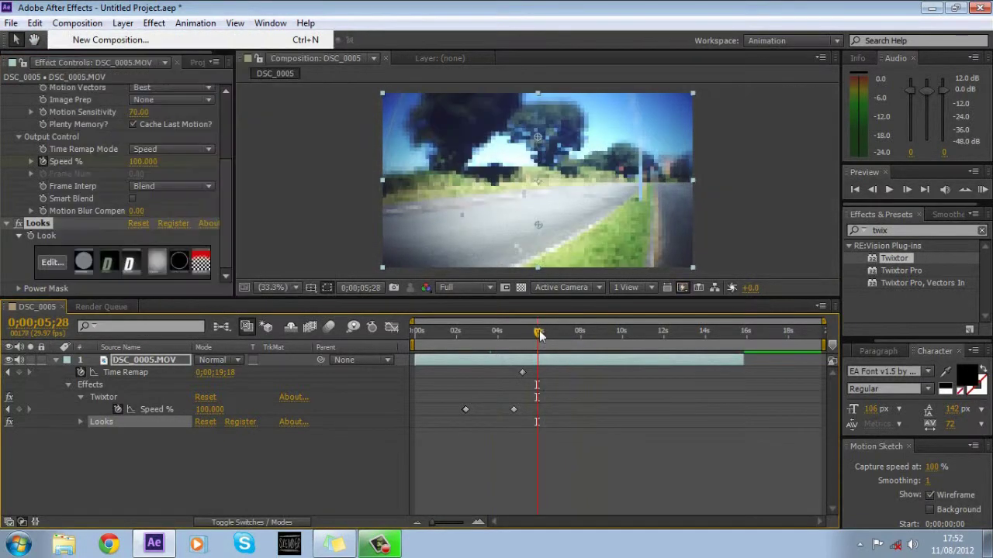
pyautogui.moveTo(537, 332); pyautogui.dragTo(532, 363)
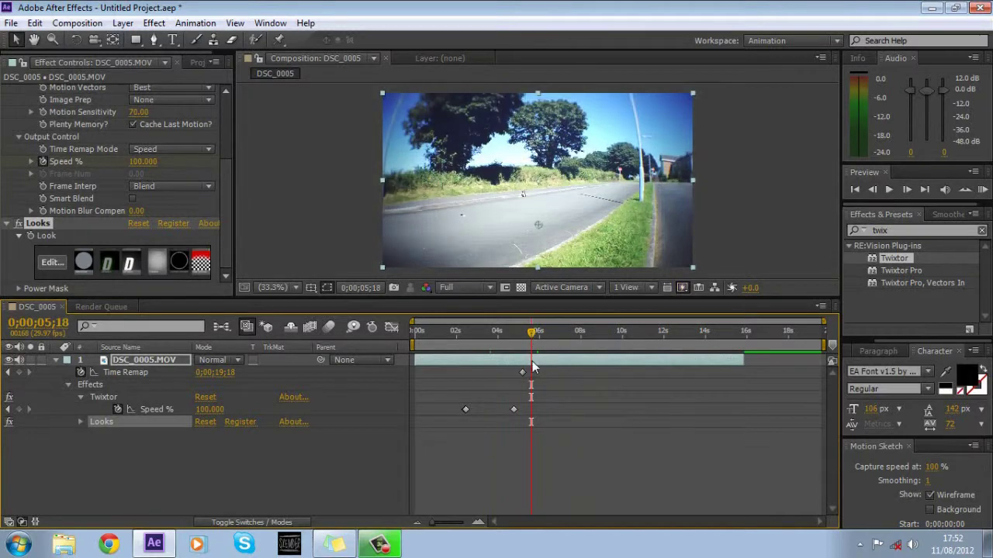
pyautogui.hotkey('ctrl', 'shift', 'd')
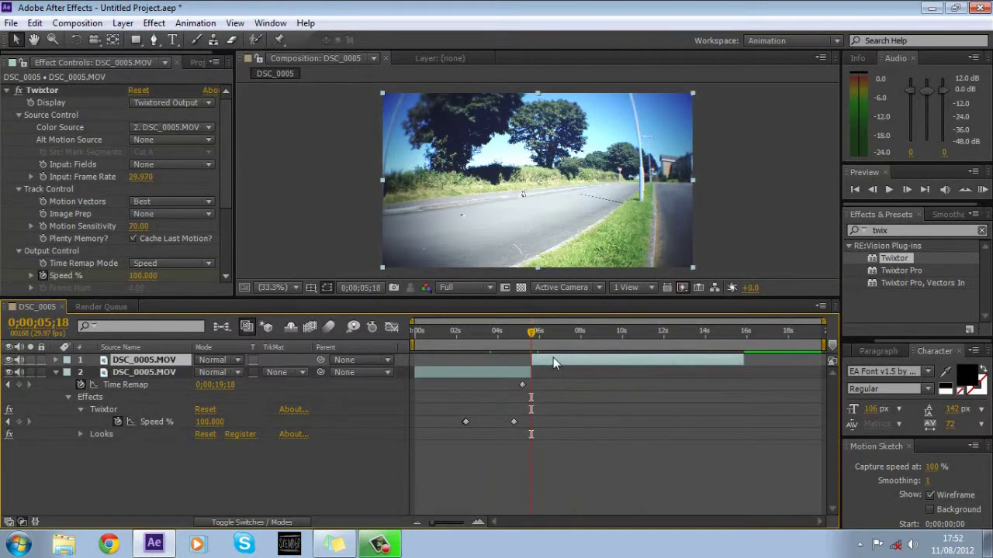
pyautogui.press('Delete')
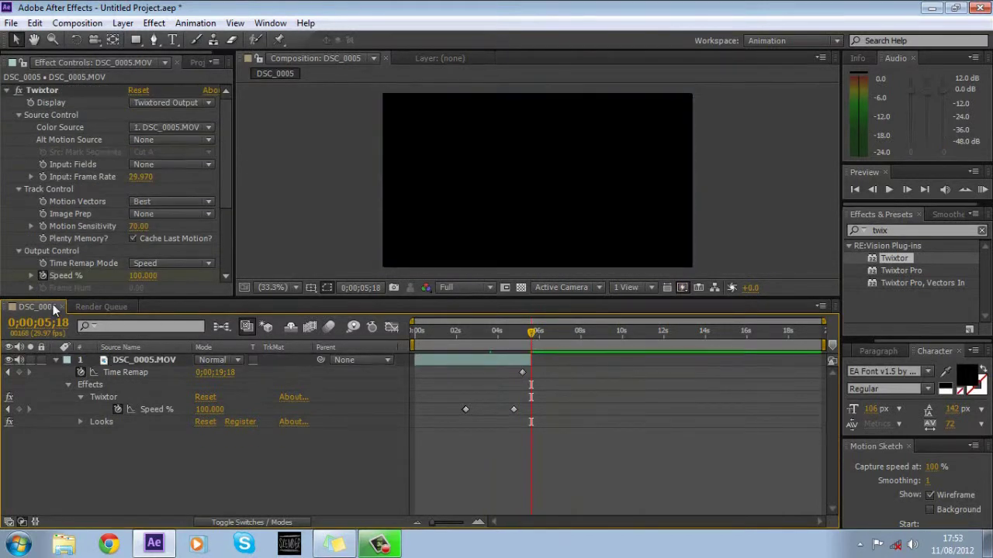
# - Change the DSC_0005 composition duration from 0;00;19;18 to 0;00;05;18 in Composition Settings
pyautogui.click(77, 23)
pyautogui.click(132, 61)
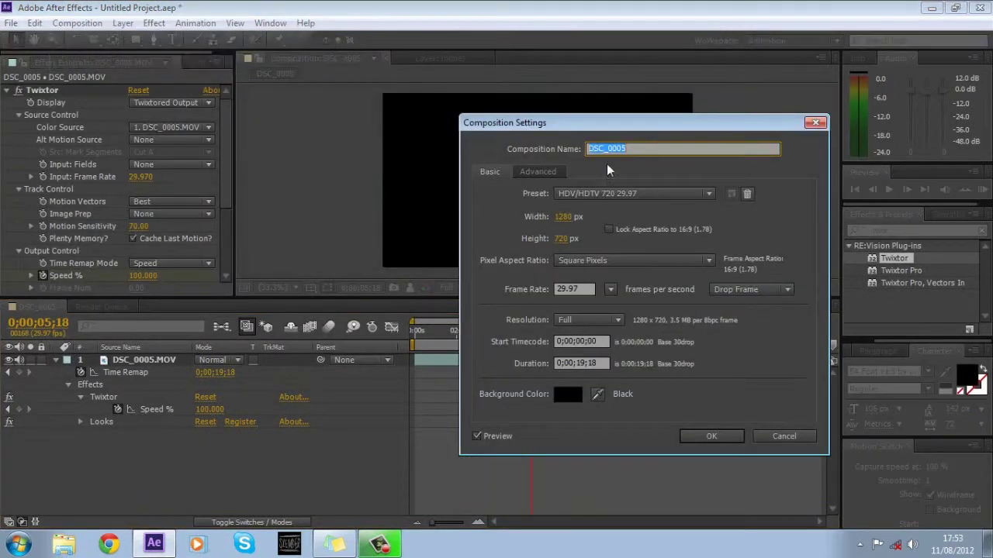
pyautogui.moveTo(600, 118); pyautogui.dragTo(716, 108)
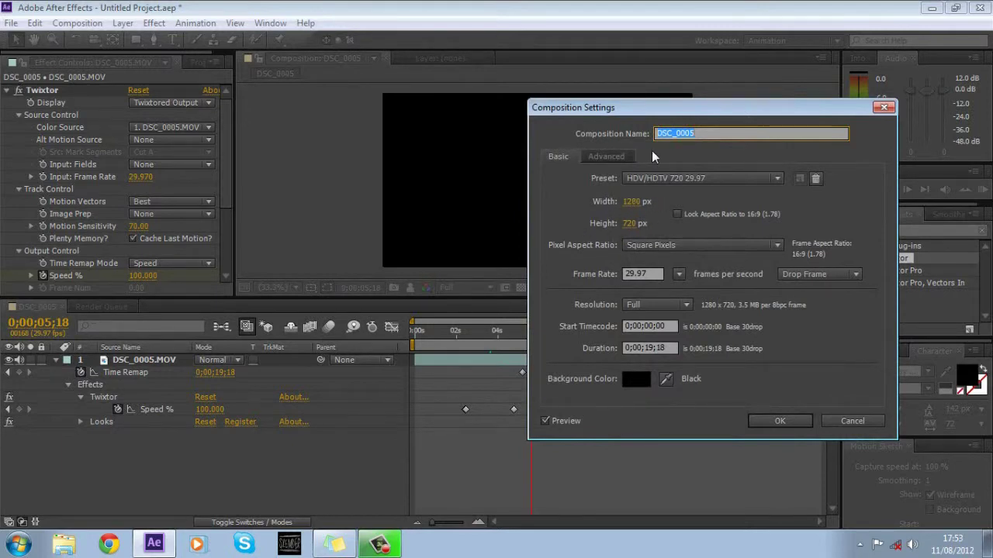
pyautogui.click(652, 347)
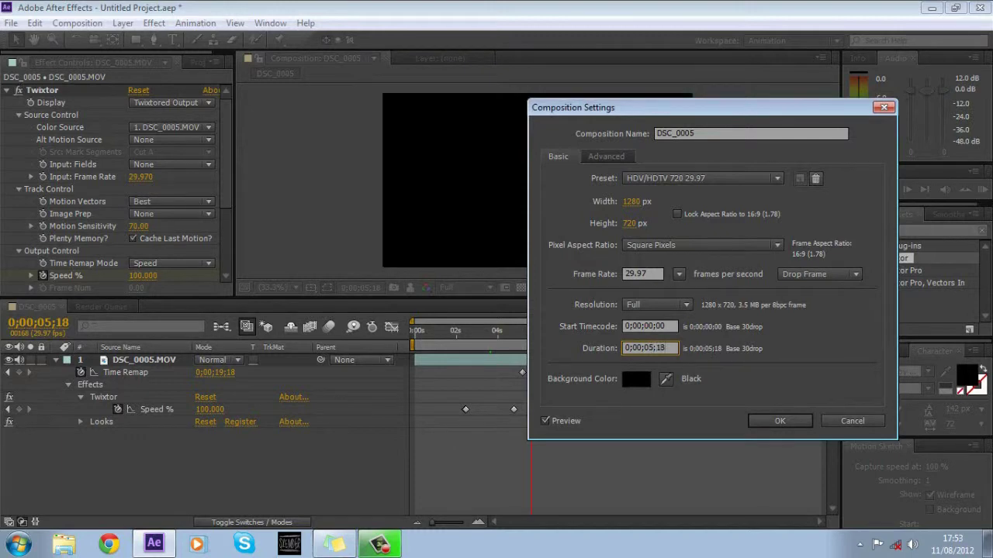
pyautogui.click(777, 423)
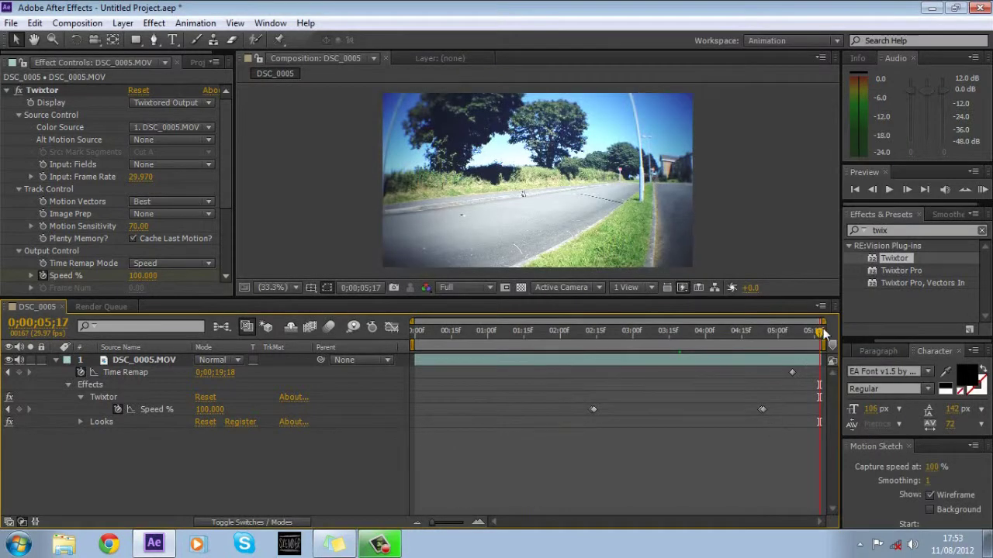
# - Add DSC_0005 to the render queue with H.264 output format and audio output enabled
pyautogui.moveTo(820, 333)
pyautogui.mouseDown()
pyautogui.moveTo(781, 345)
pyautogui.moveTo(391, 355)
pyautogui.moveTo(723, 318)
pyautogui.moveTo(829, 319)
pyautogui.mouseUp()
pyautogui.click(93, 24)
pyautogui.click(149, 131)
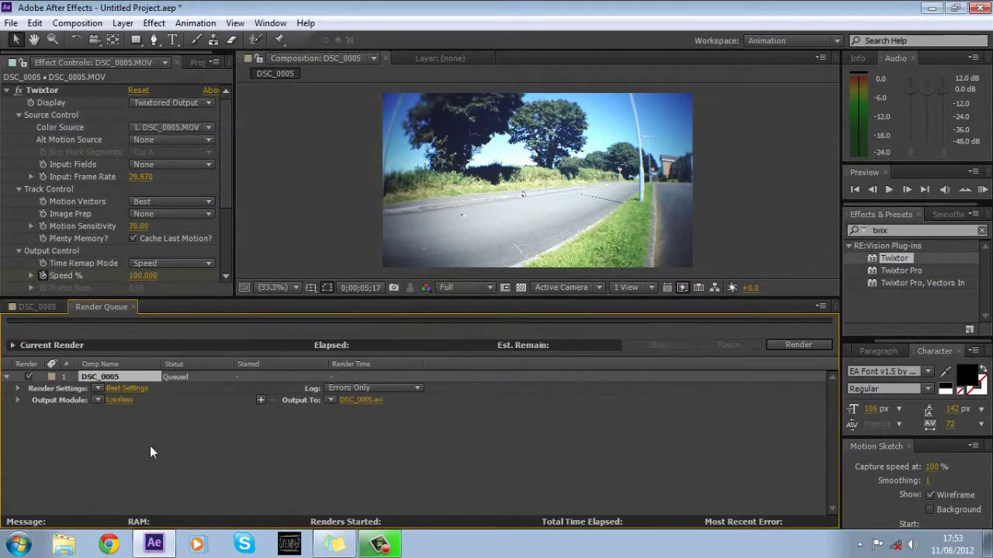
pyautogui.click(121, 399)
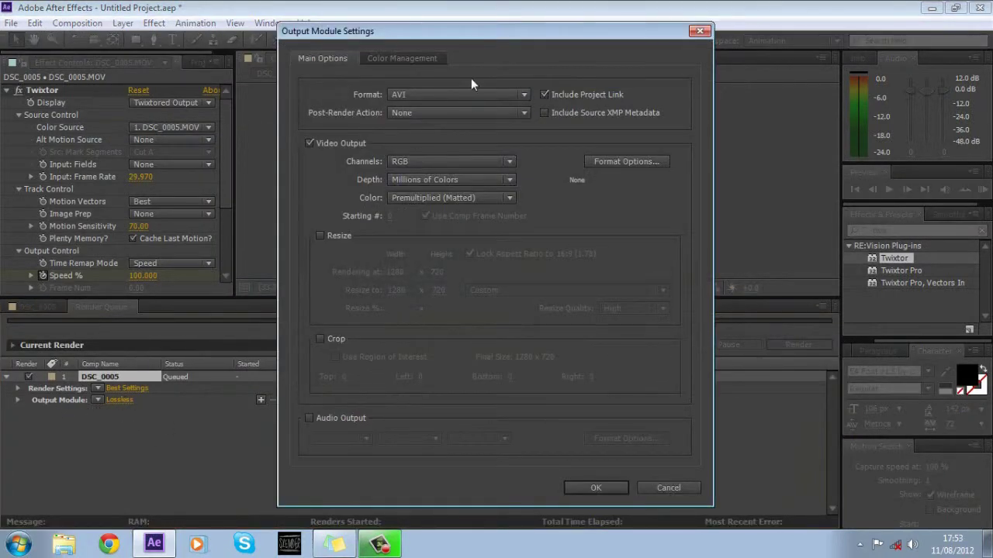
pyautogui.click(465, 94)
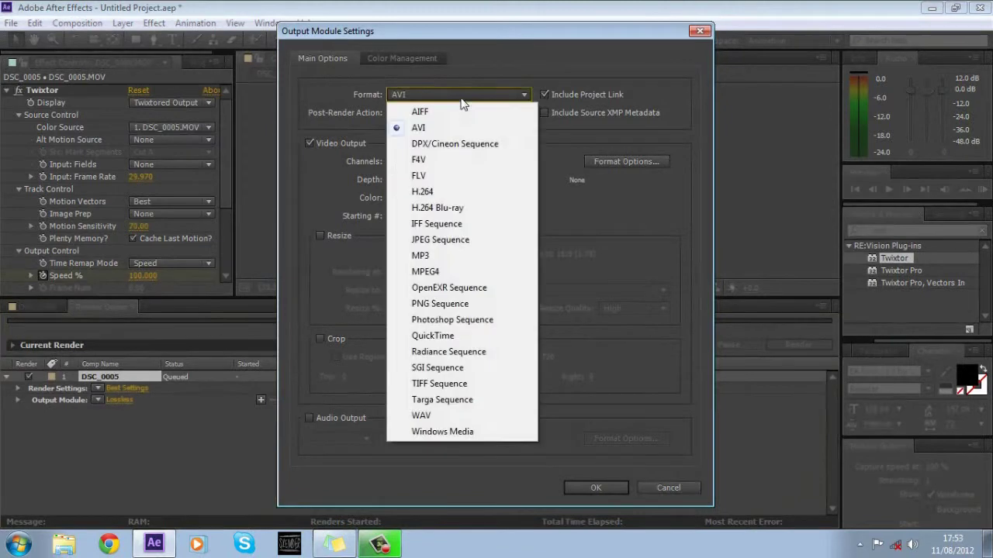
pyautogui.click(457, 192)
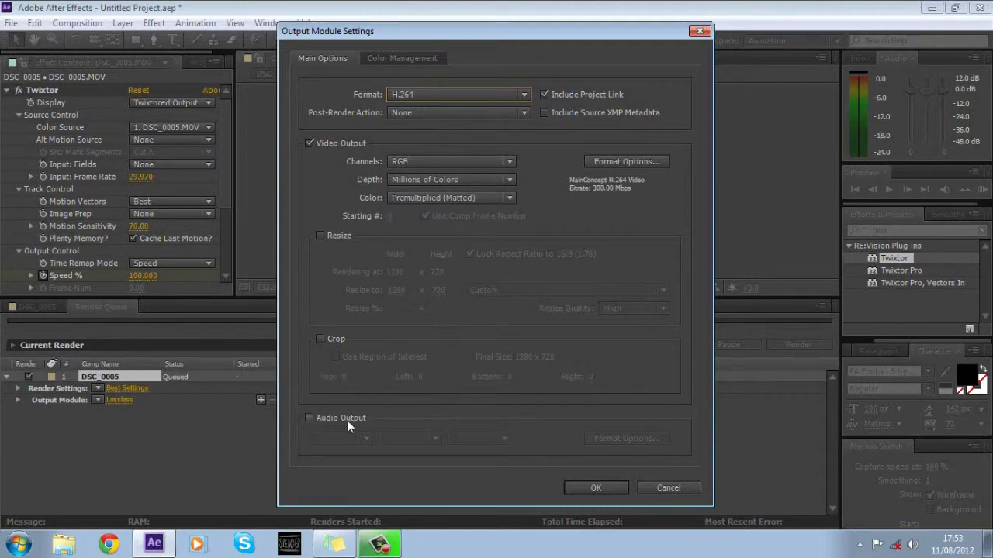
pyautogui.click(310, 418)
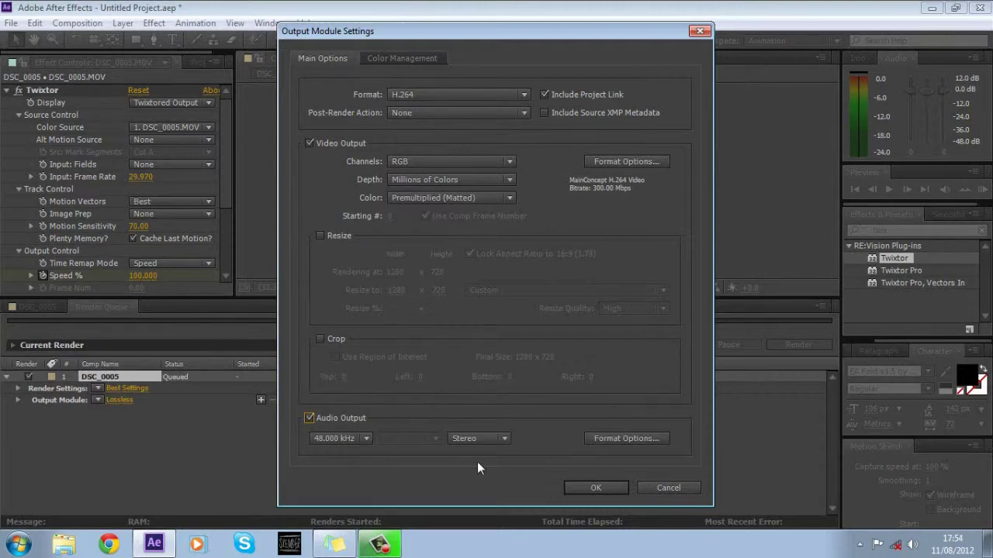
# - Confirm the H.264 output settings and check that the output stays DSC_0005.mp4
pyautogui.click(597, 487)
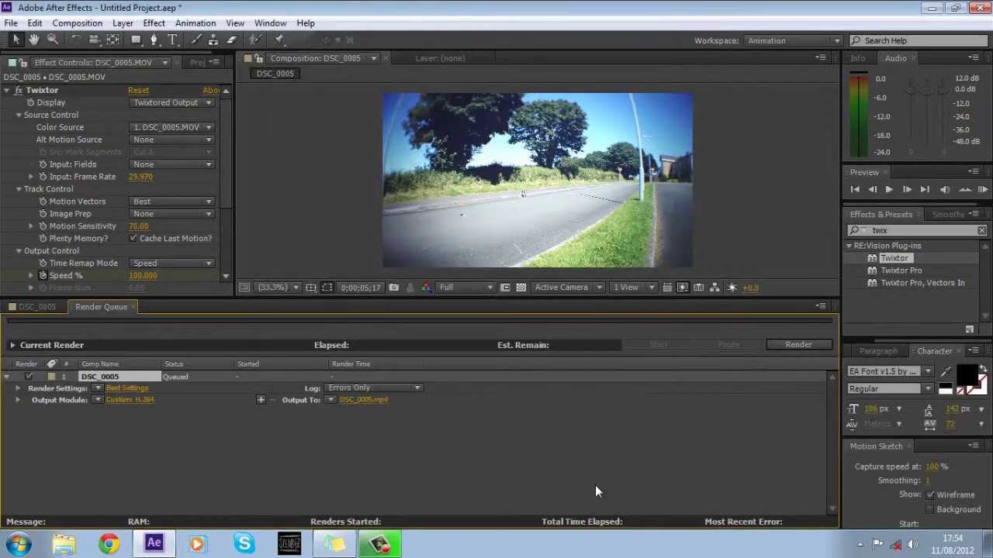
pyautogui.click(363, 399)
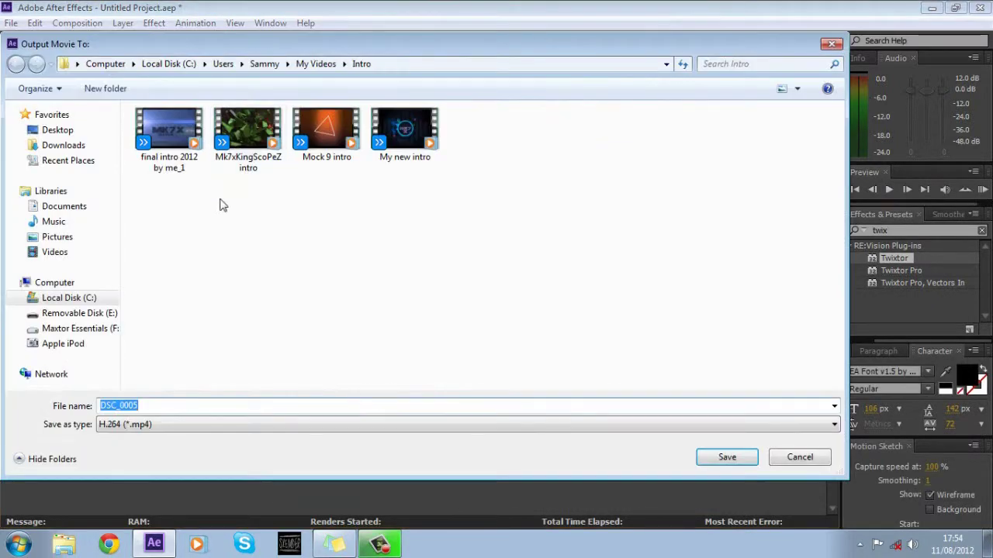
pyautogui.click(833, 44)
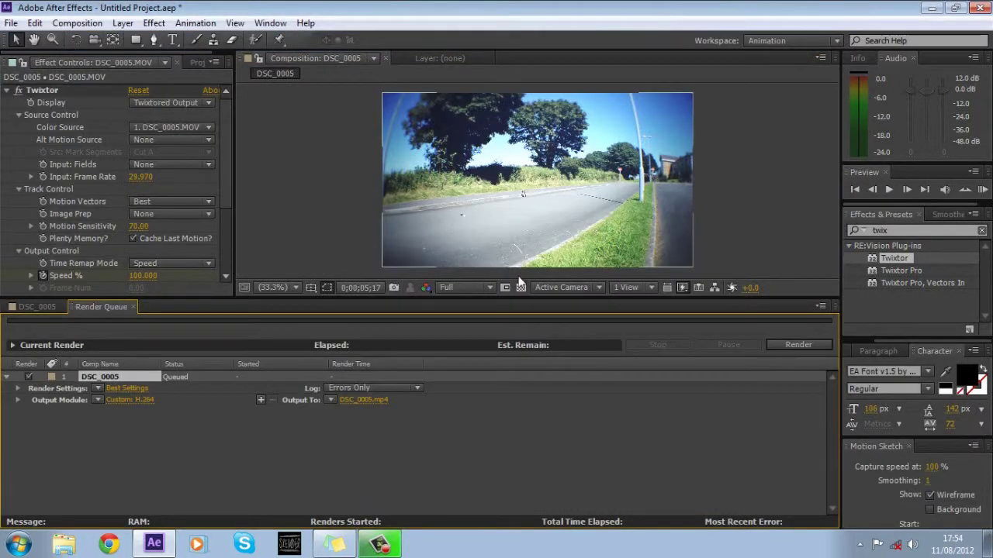
# - Apply Best Settings as the render settings for the DSC_0005 queue item
pyautogui.click(128, 388)
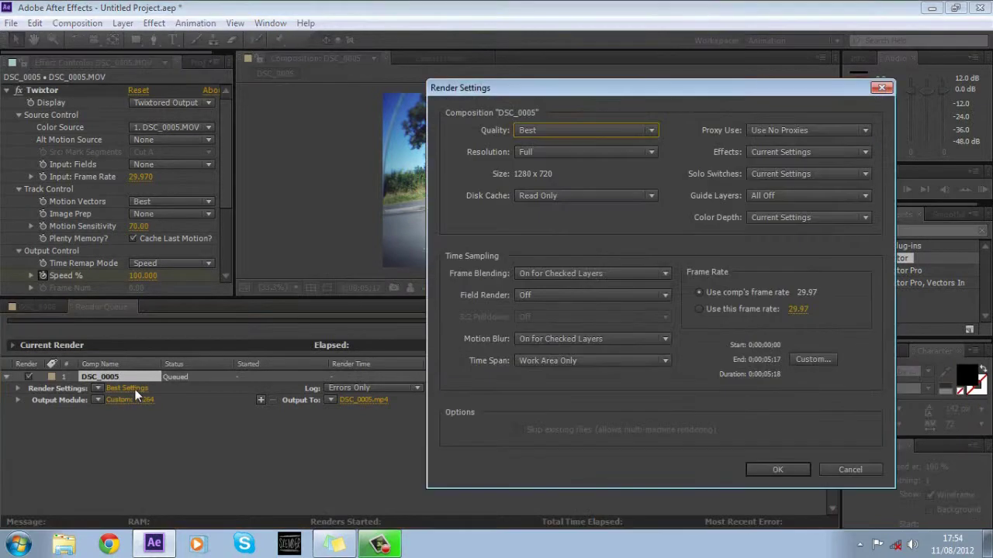
pyautogui.moveTo(644, 92); pyautogui.dragTo(583, 81)
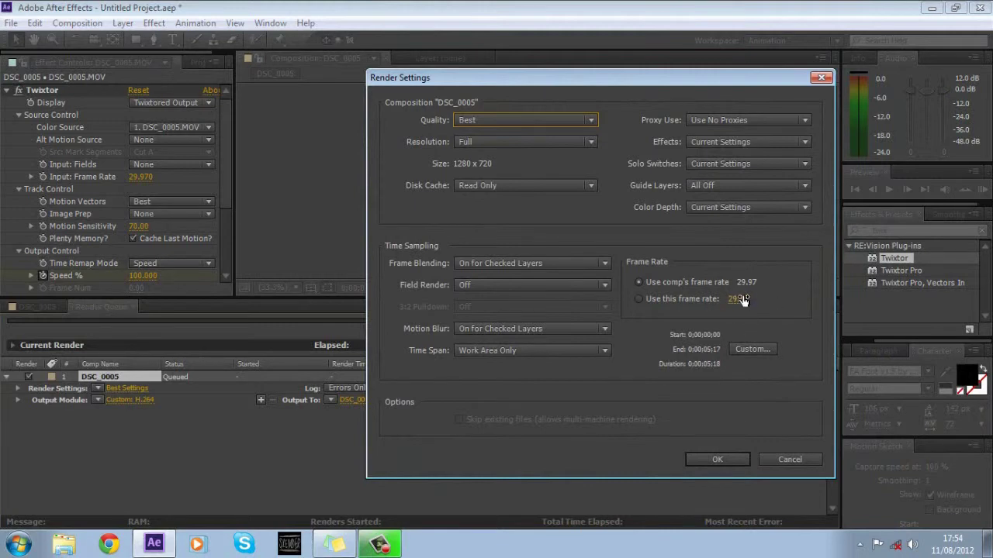
pyautogui.click(708, 462)
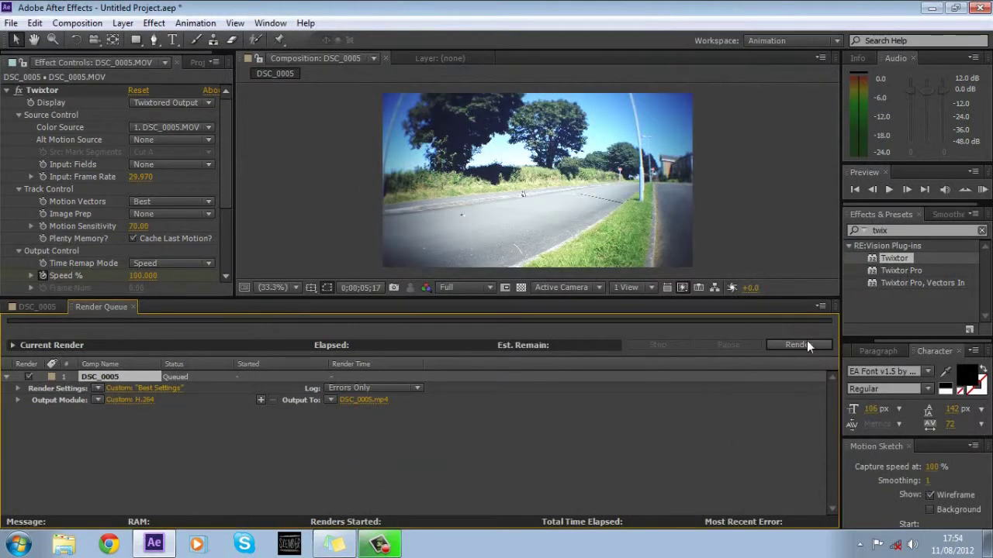
# - Render the DSC_0005 queue item to DSC_0005.mp4
pyautogui.click(807, 343)
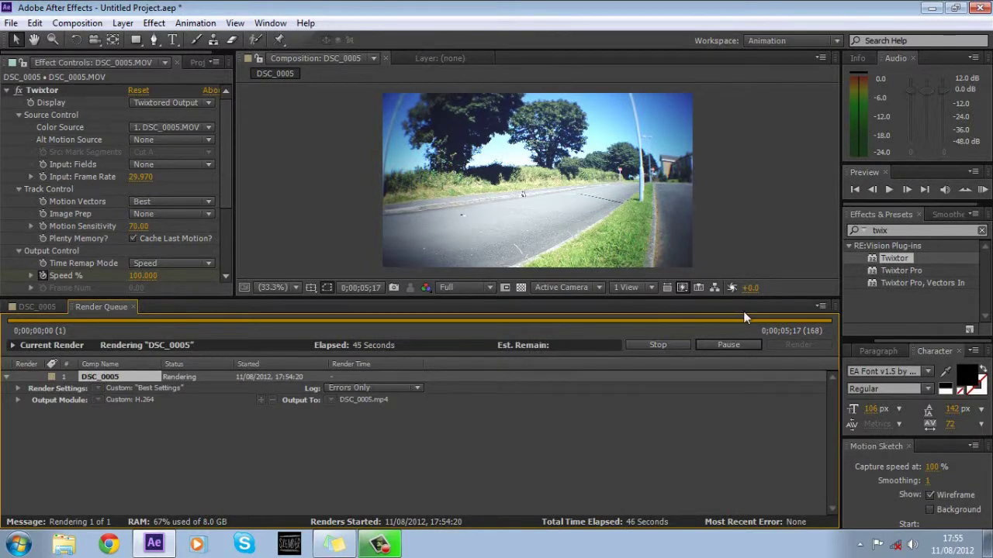
# - Minimize After Effects and browse to the Videos > Intro folder in Explorer
pyautogui.click(932, 7)
pyautogui.click(64, 543)
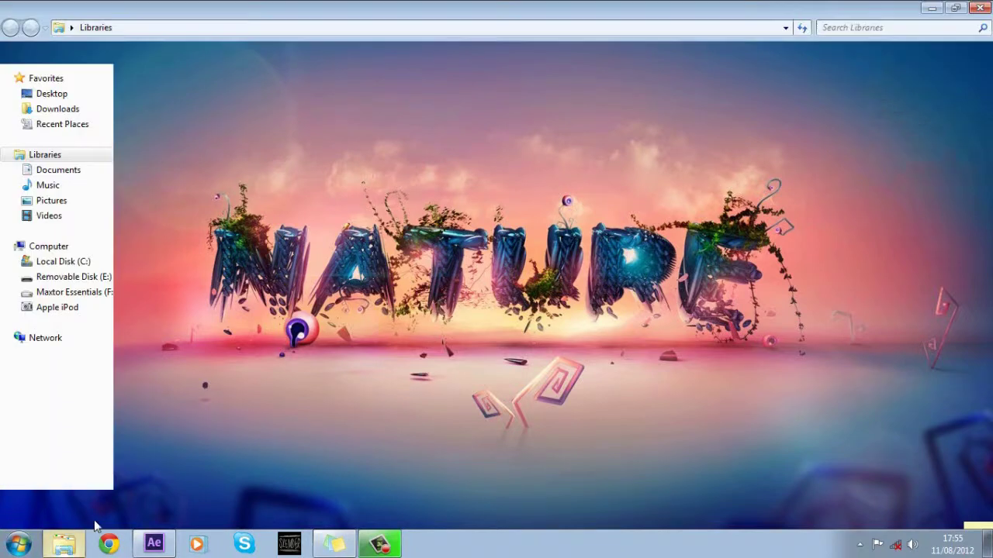
pyautogui.click(743, 136)
pyautogui.doubleClick(743, 137)
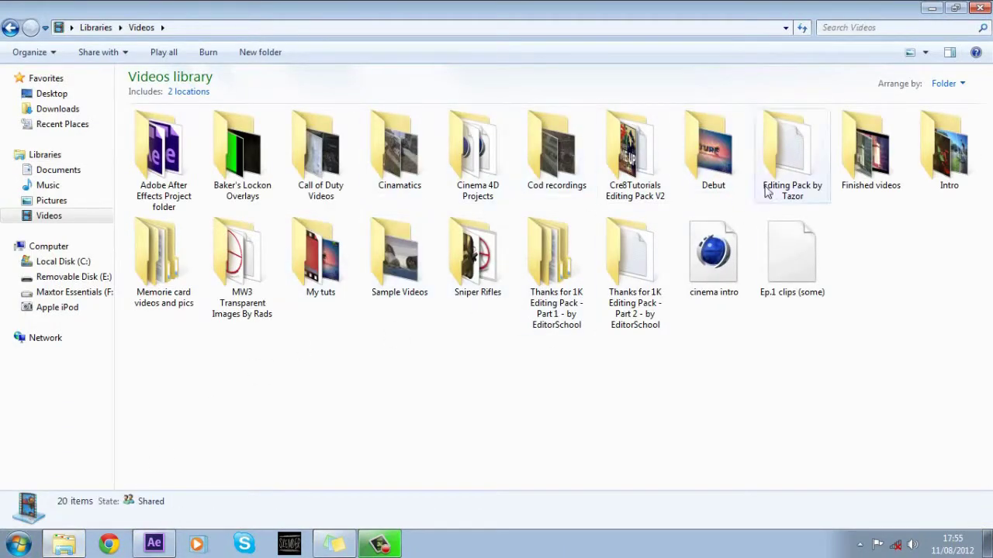
pyautogui.doubleClick(947, 151)
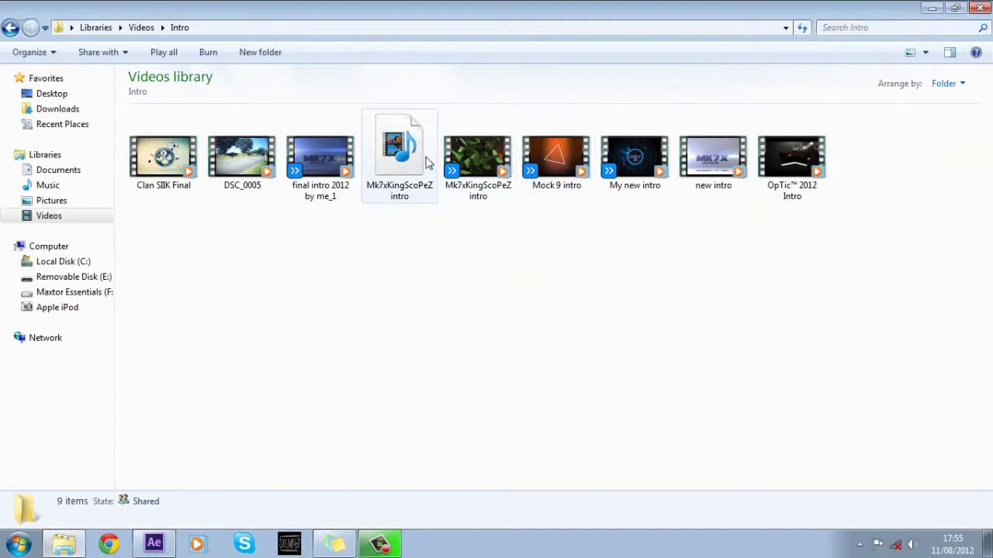
# - Play the rendered DSC_0005 video maximized, then close the player and Explorer
pyautogui.doubleClick(242, 159)
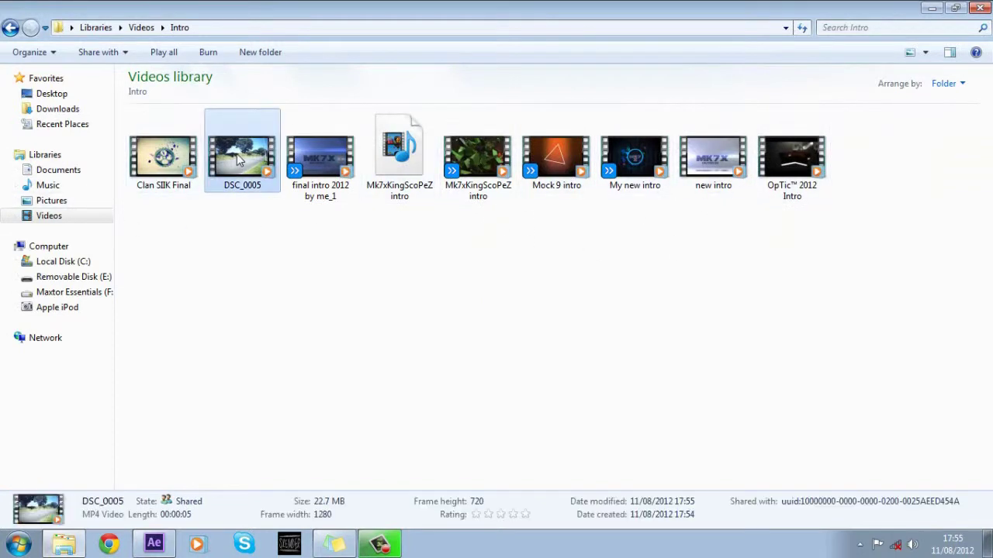
pyautogui.click(611, 14)
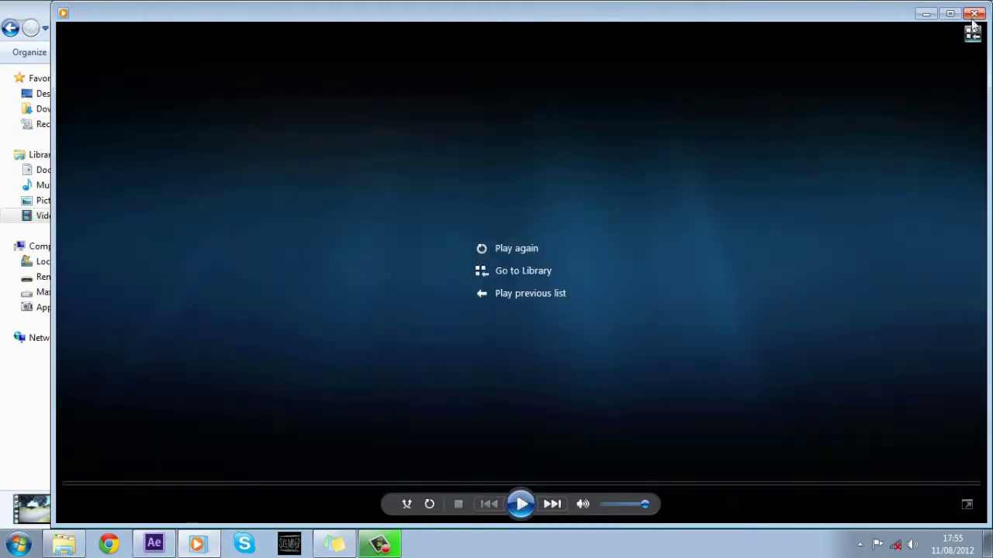
pyautogui.click(973, 13)
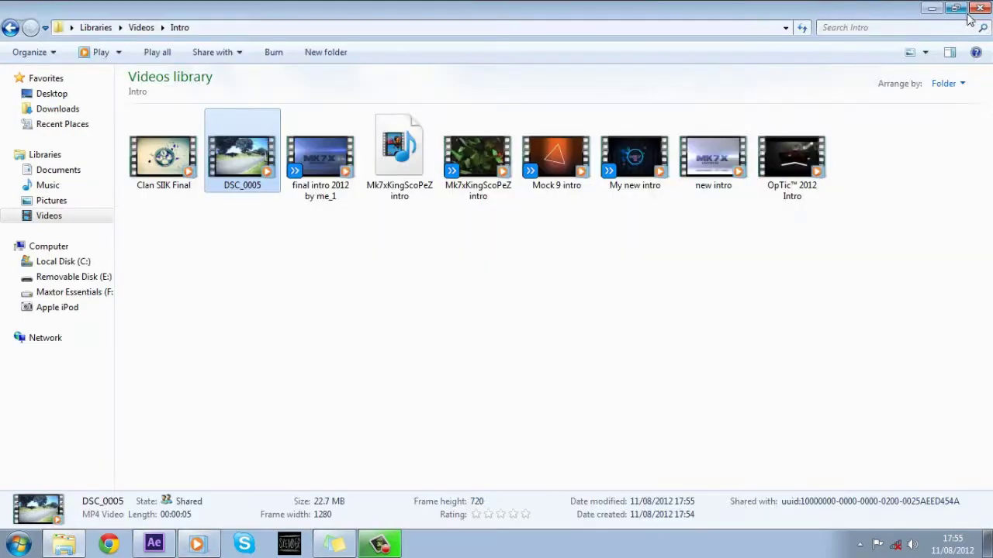
pyautogui.click(975, 9)
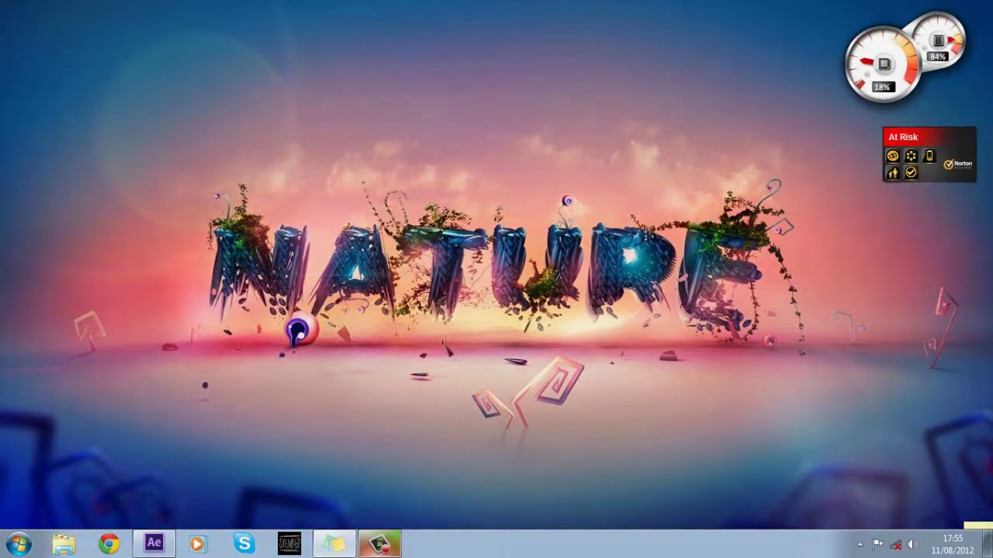
pyautogui.click(379, 544)
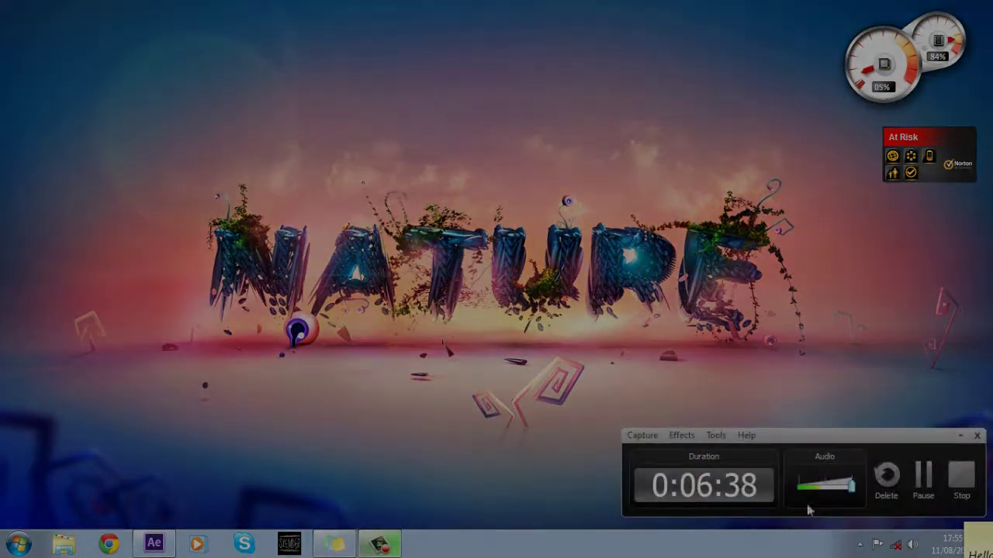